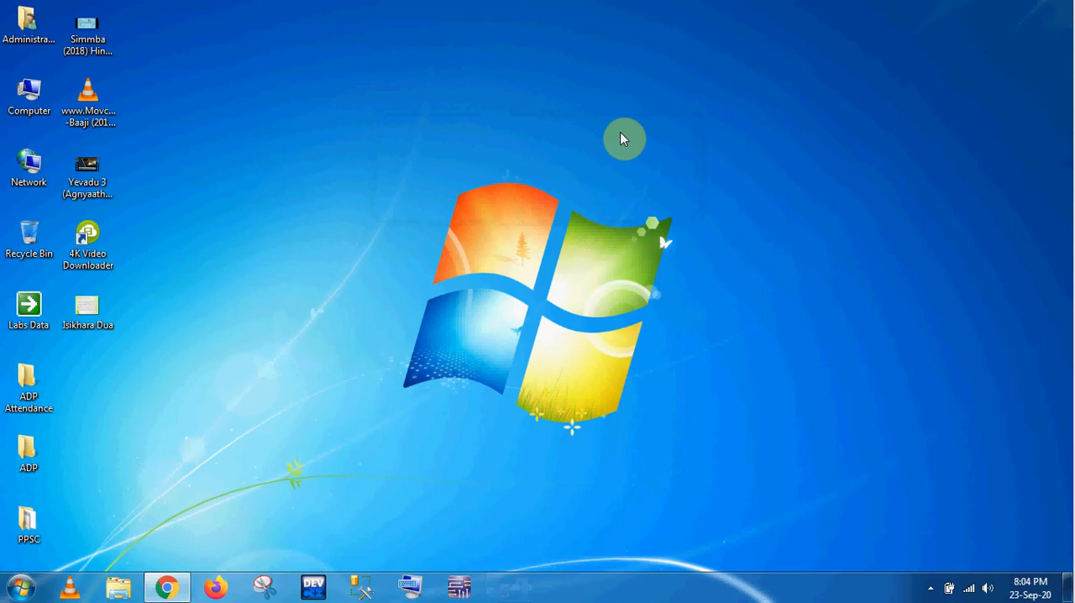
key(super+r)
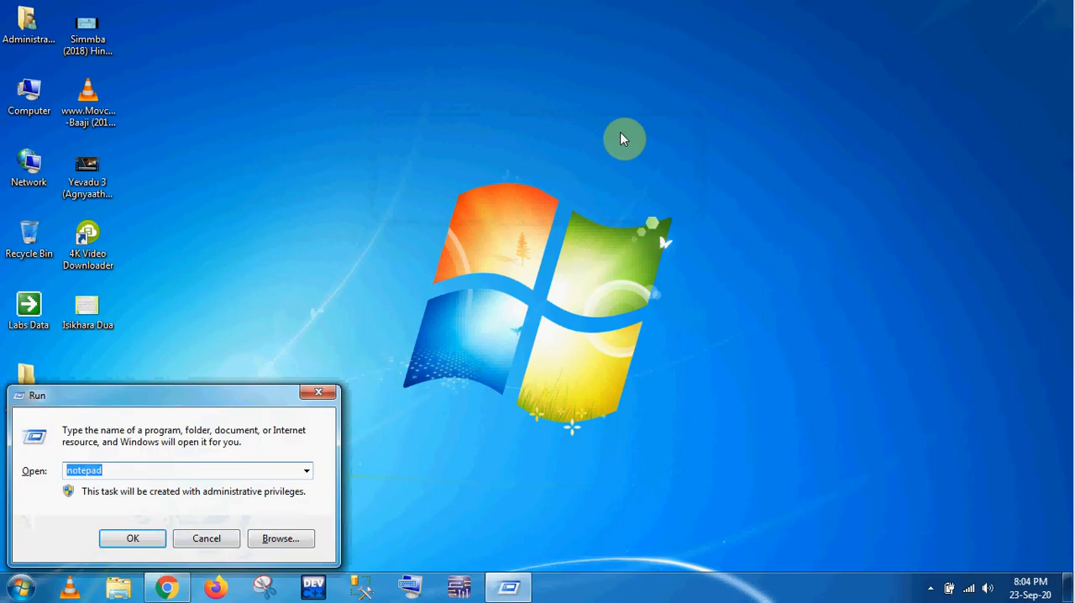
key(Down)
key(Return)
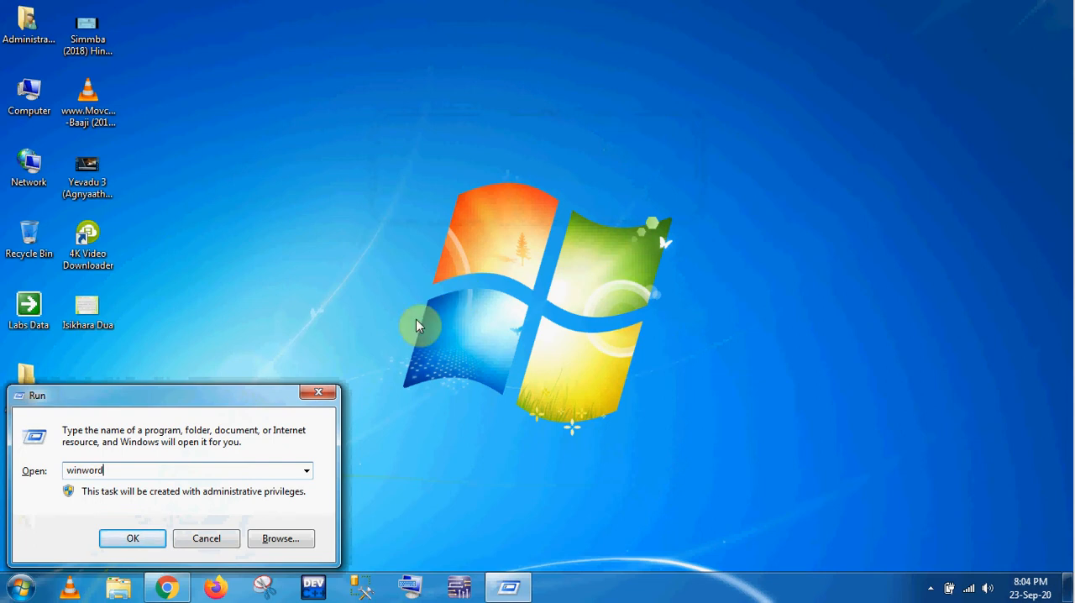
click(319, 392)
Step: Open the Updated Lab manual DLD document from D:, Evening Job, Lab Manuals Final Okay, at the IC pinouts and truth tables on page 7
double_click(28, 96)
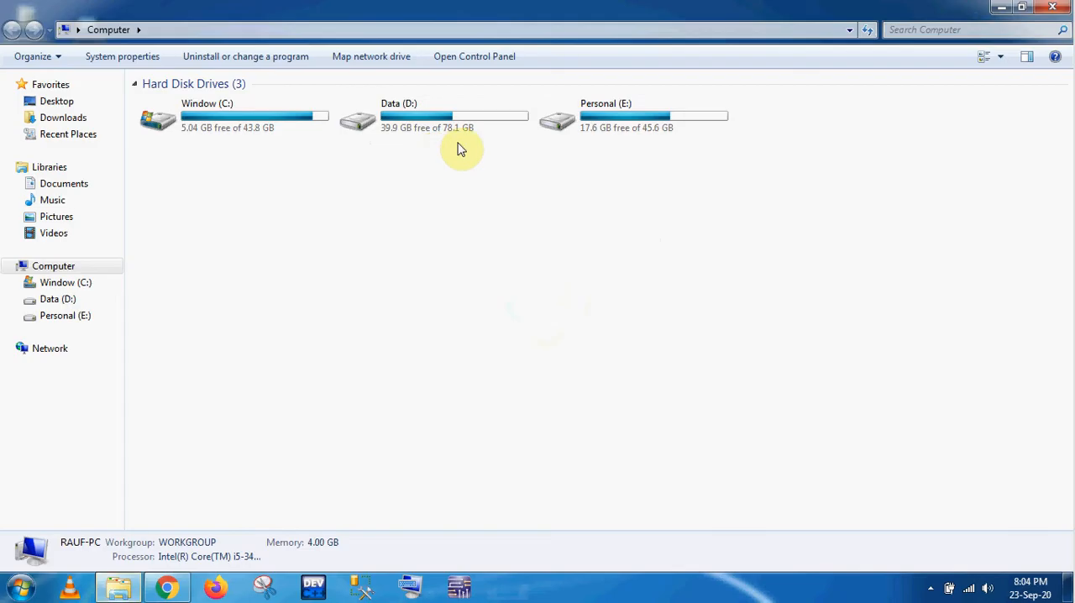
double_click(458, 142)
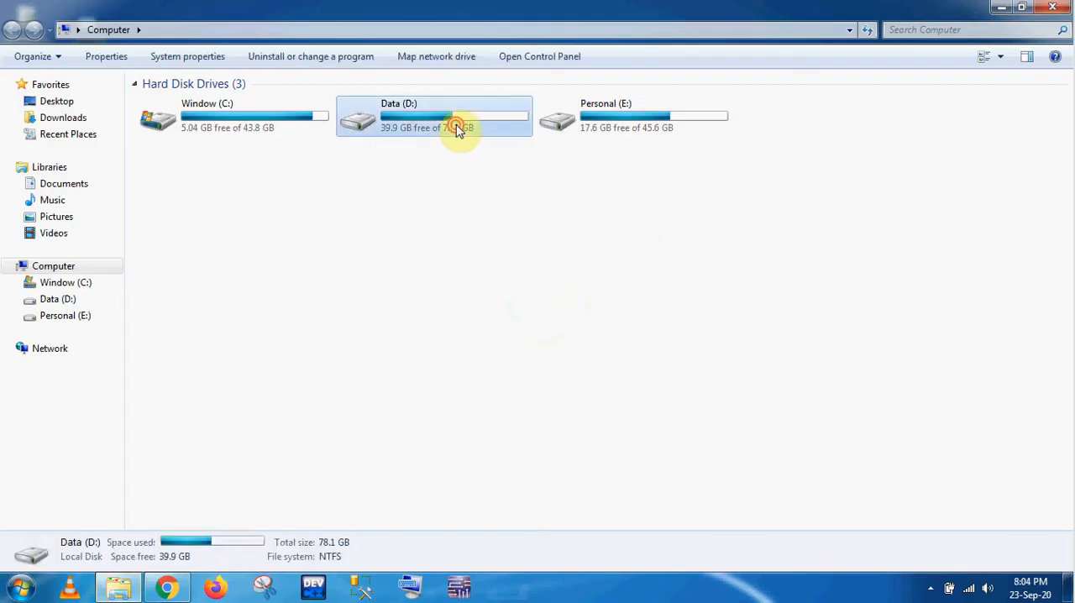
double_click(278, 137)
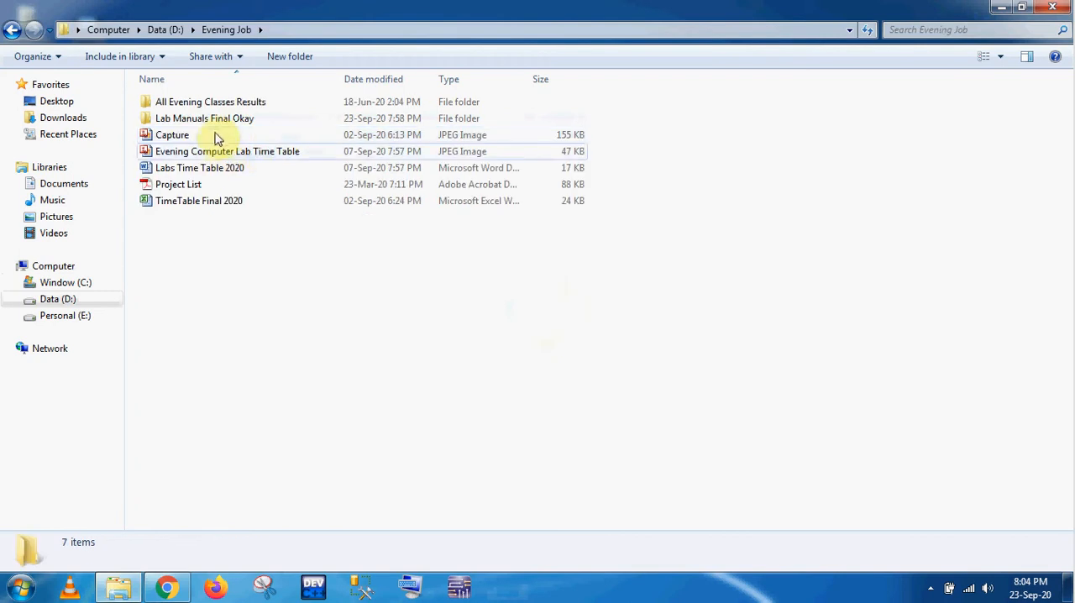
double_click(212, 120)
double_click(223, 184)
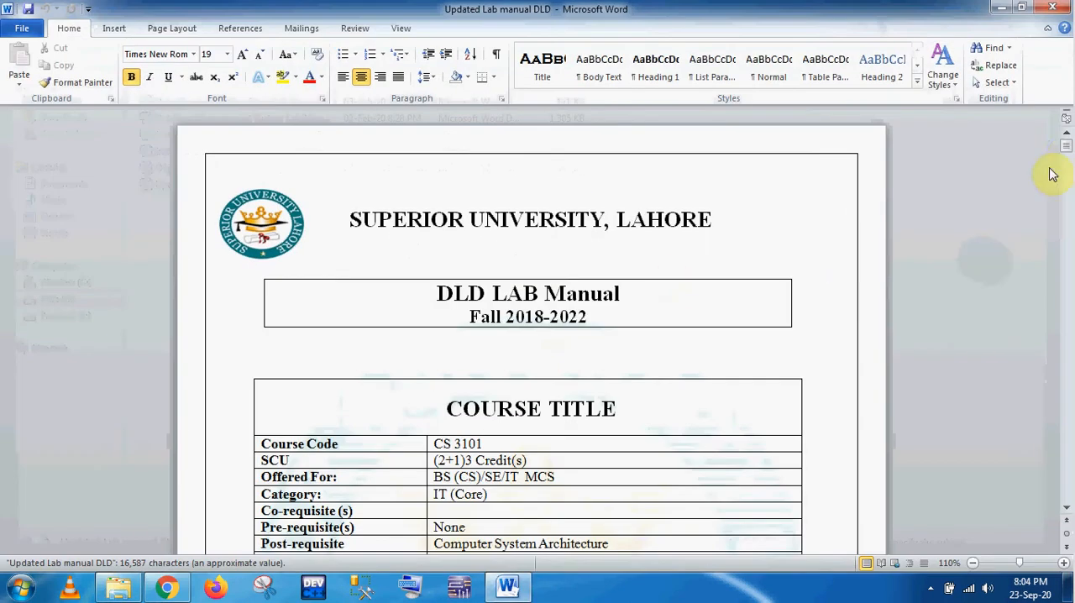
drag(1064, 143, 1068, 218)
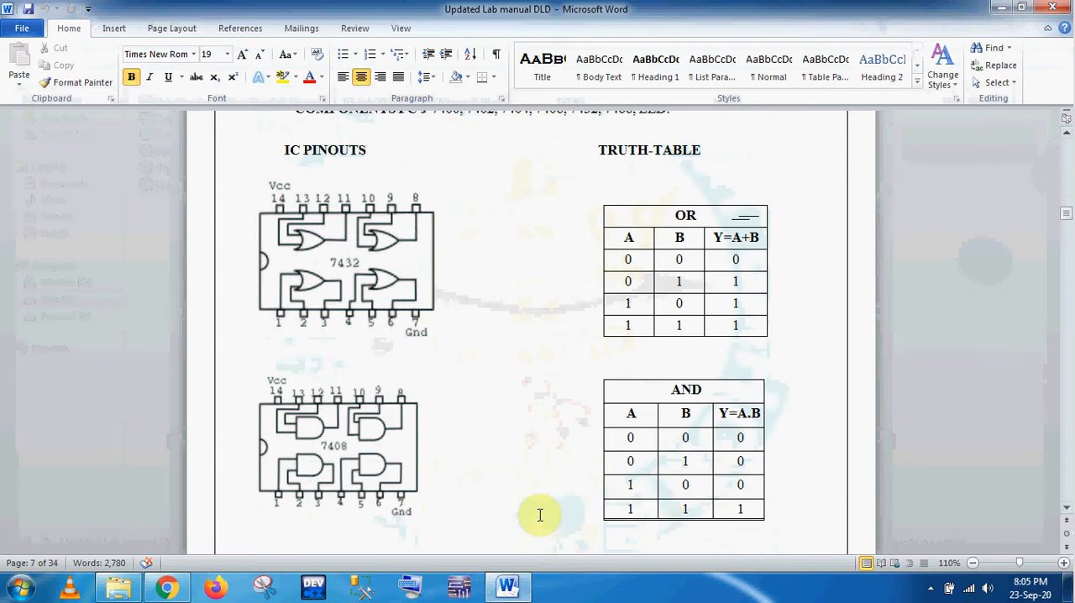
Step: Launch Multisim 14.1 from the National Instruments Circuit Design Suite 14.1 programs
click(20, 588)
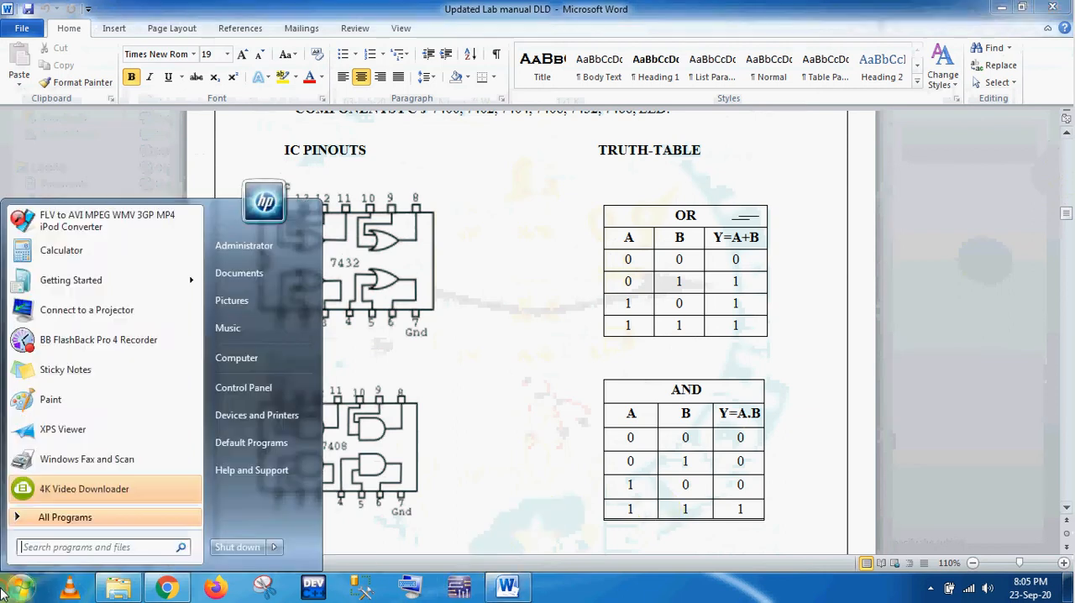
click(61, 518)
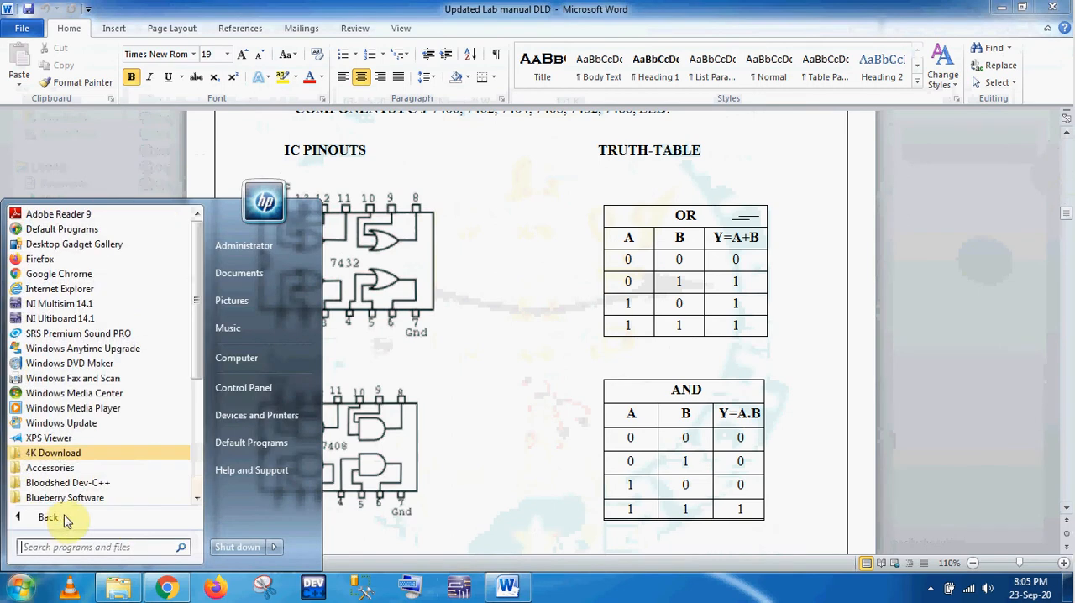
drag(198, 373, 199, 488)
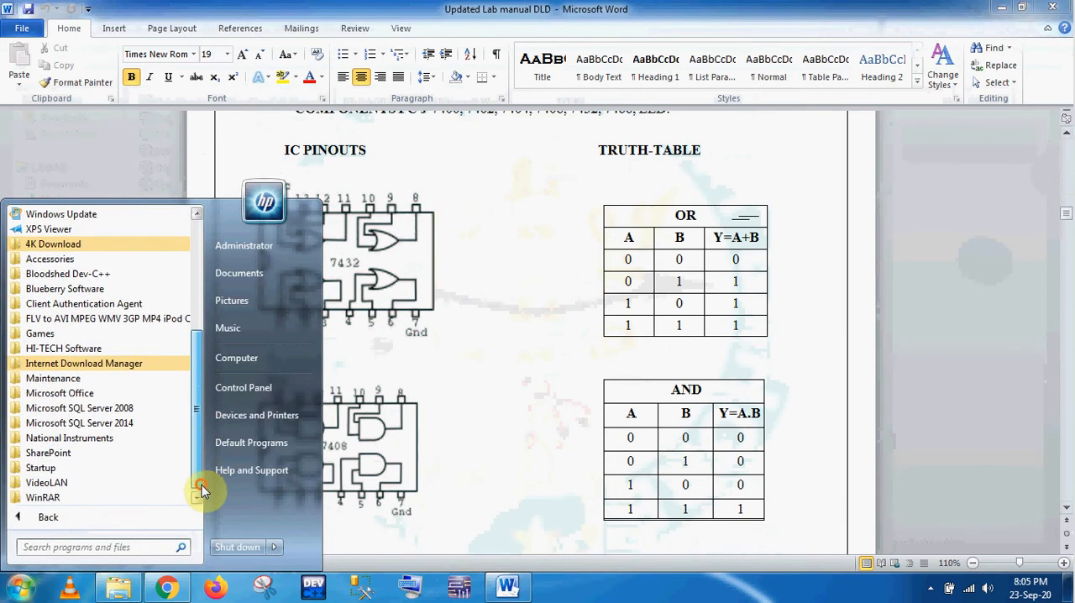
click(111, 438)
click(124, 483)
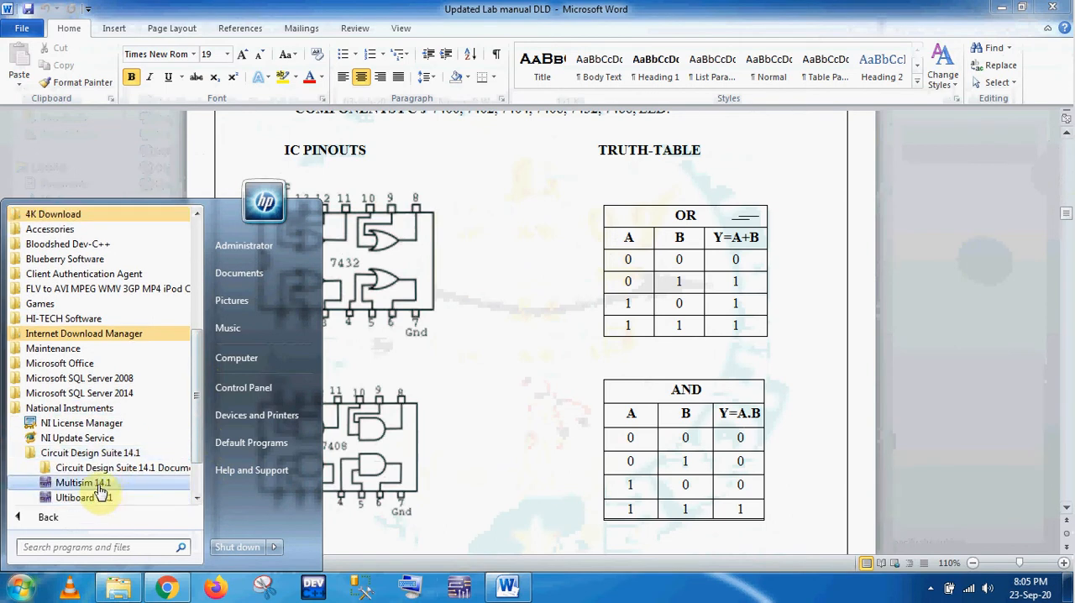
click(99, 488)
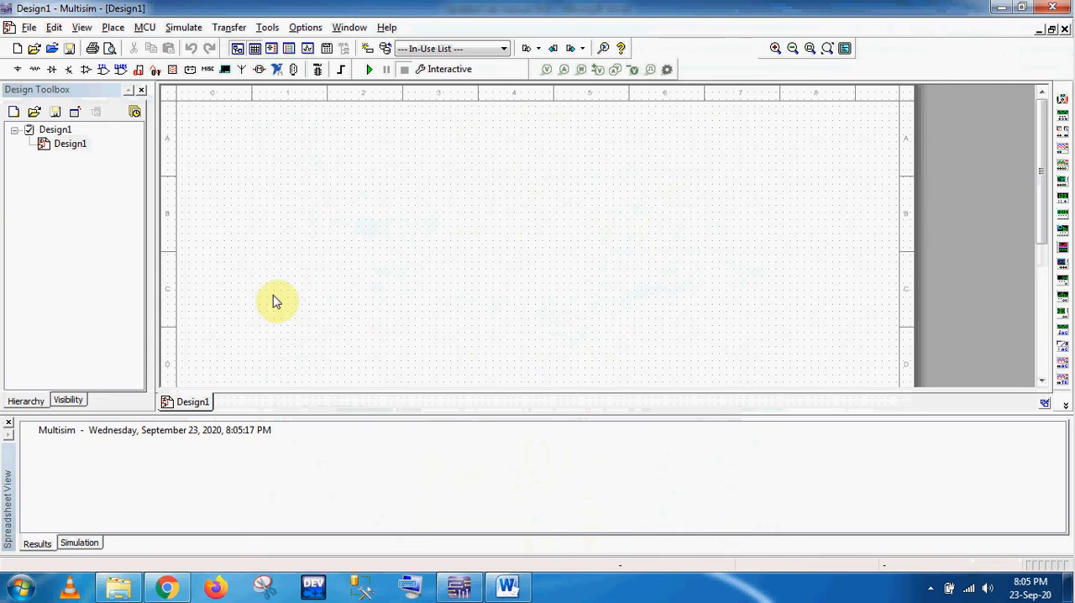
Step: Search all component families for "inter" and place two INTERACTIVE_DIGITAL_CONSTANT inputs, one below the other, near the schematic's left edge
right_click(363, 177)
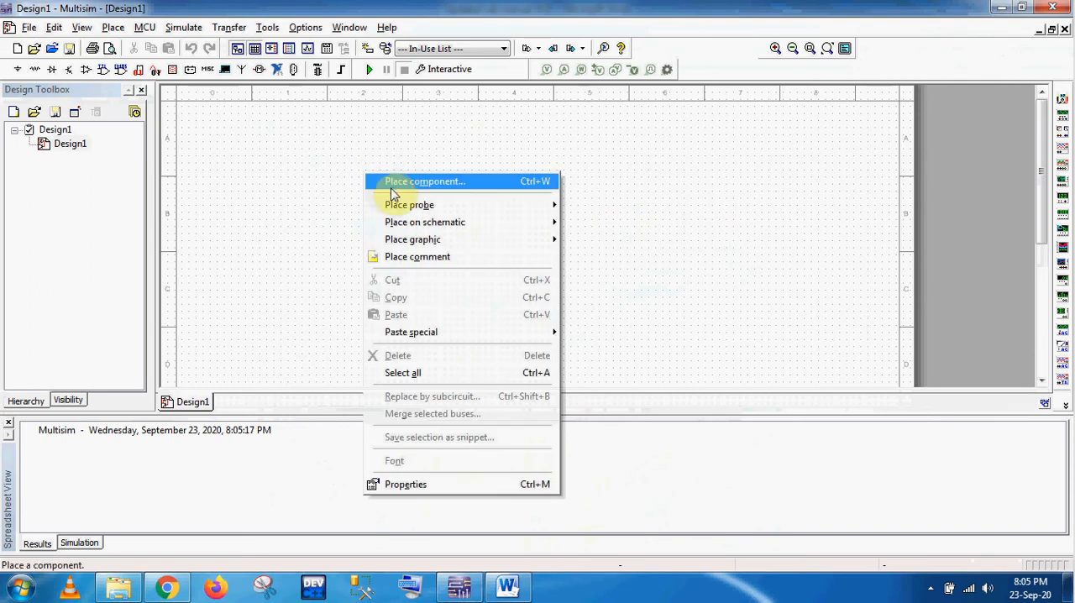
click(393, 183)
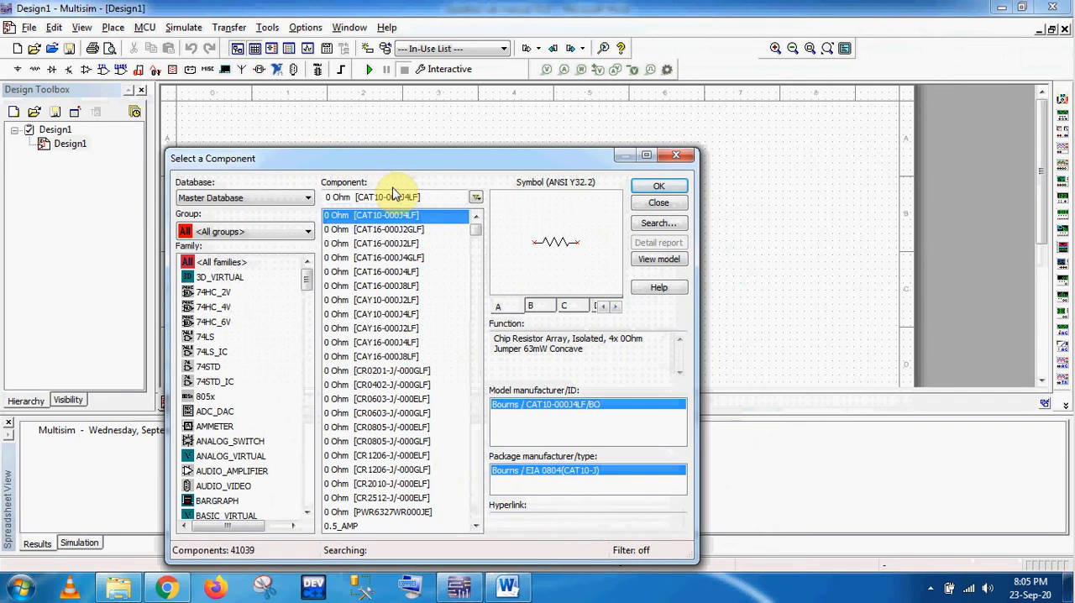
click(223, 263)
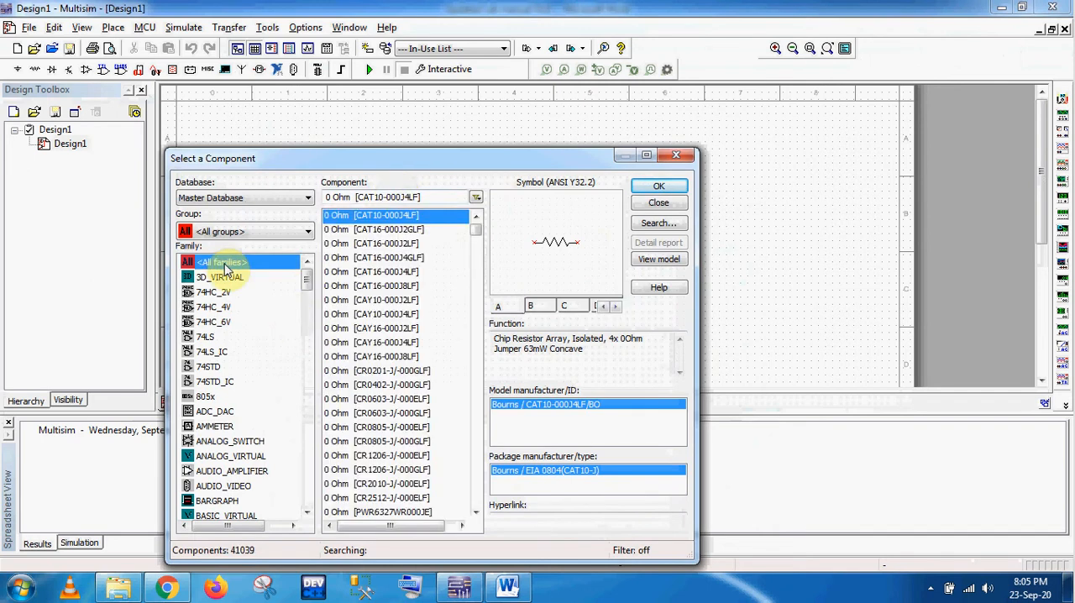
drag(427, 197, 322, 201)
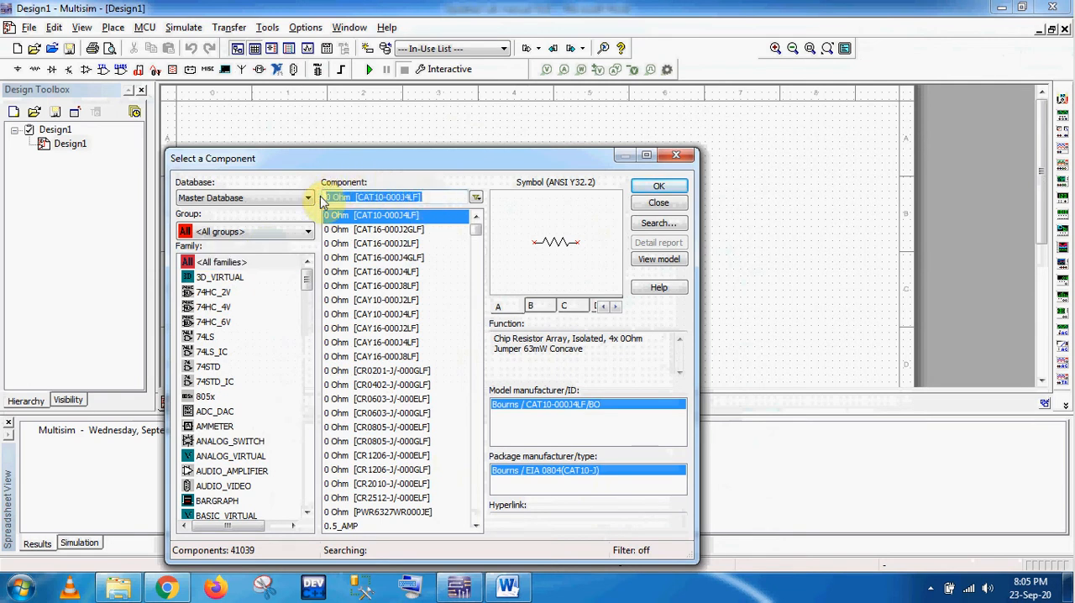
text(inter)
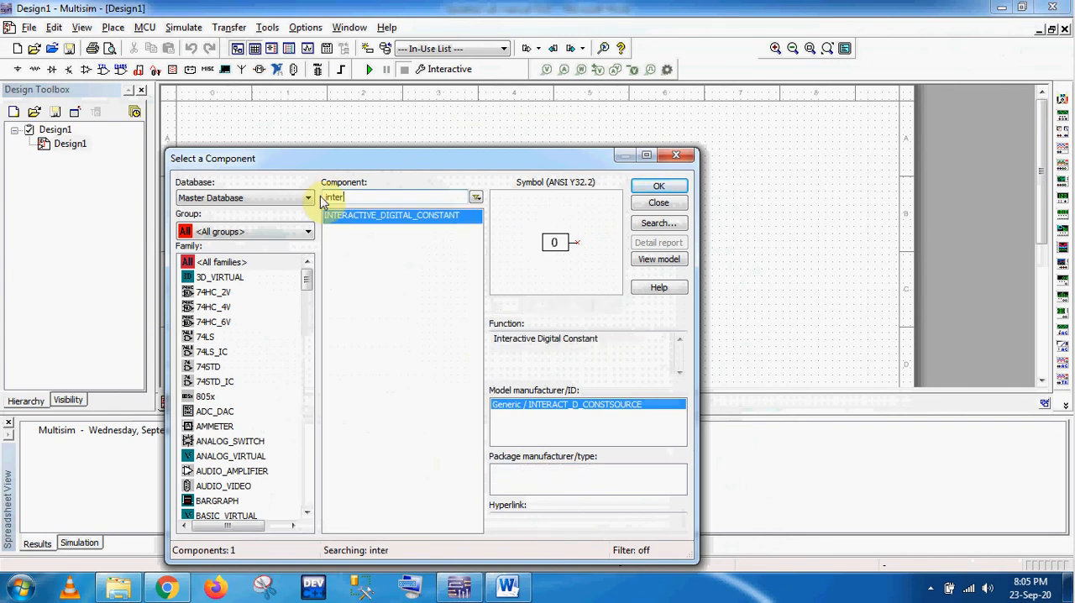
double_click(369, 218)
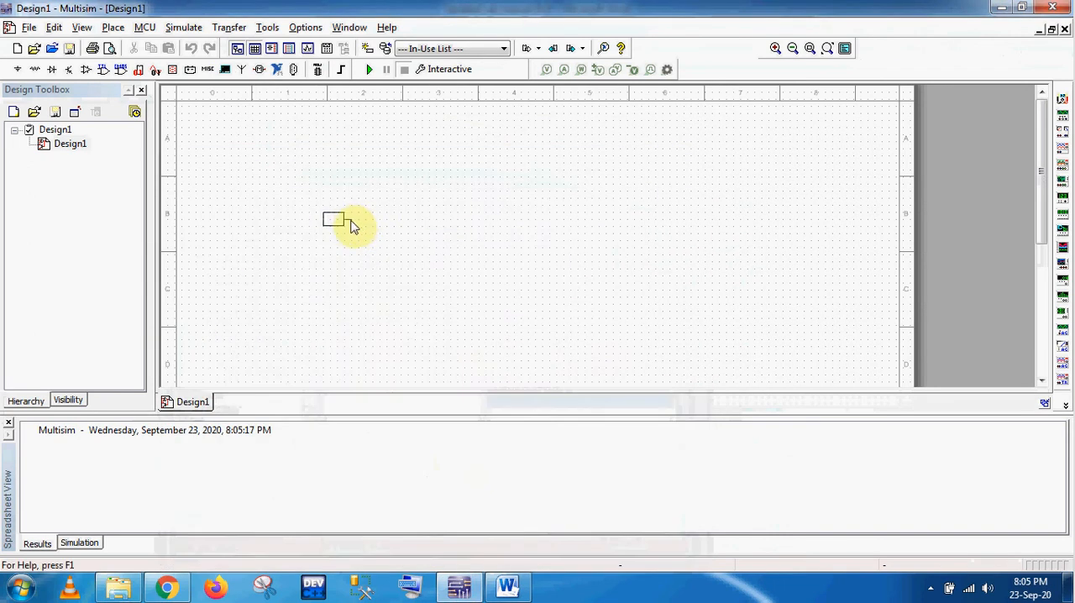
click(305, 166)
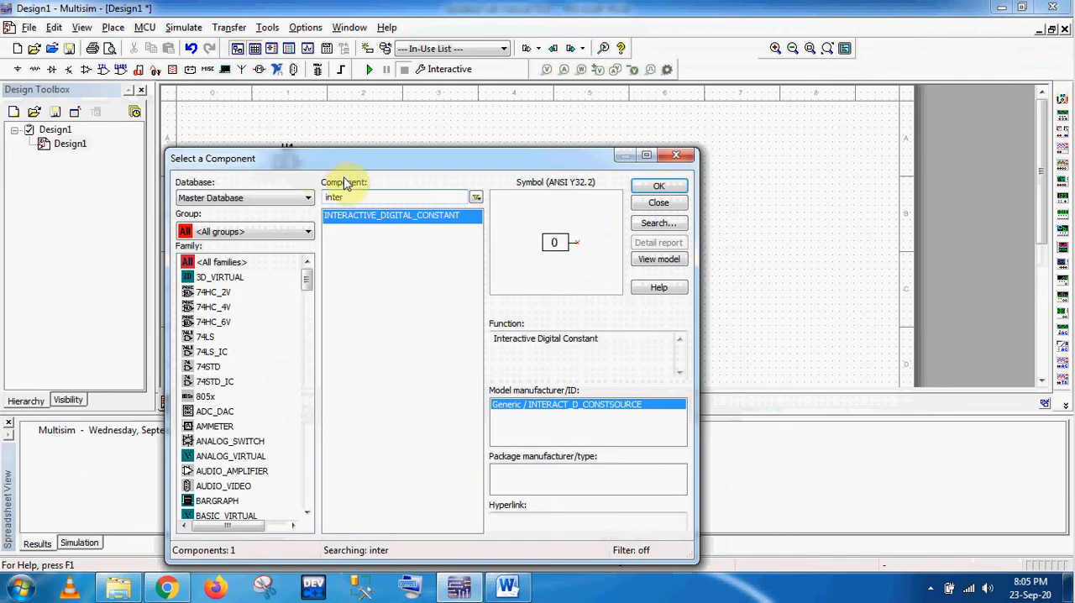
double_click(380, 220)
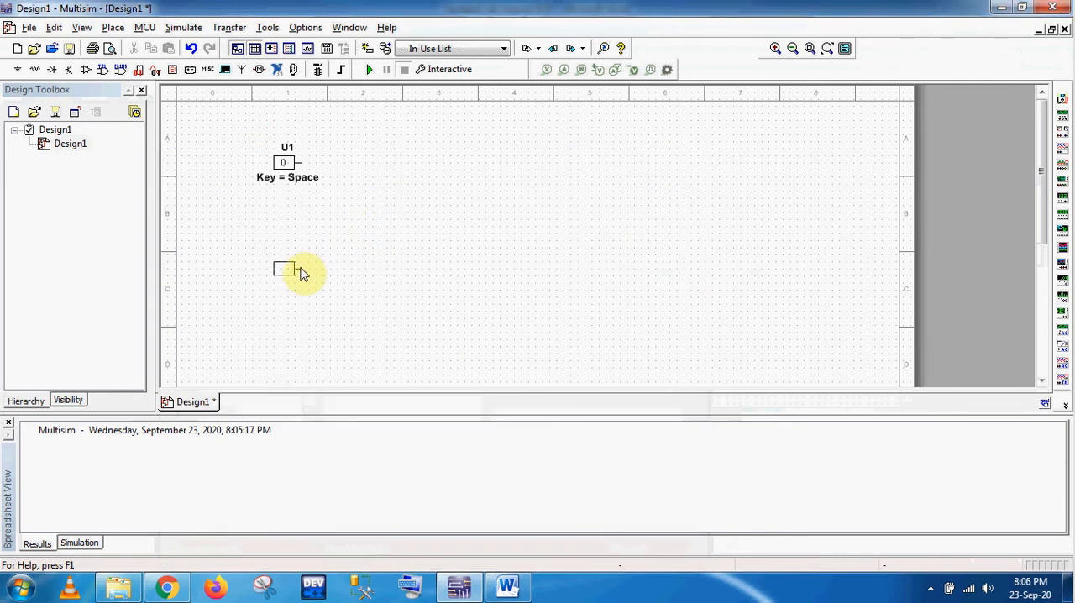
click(305, 269)
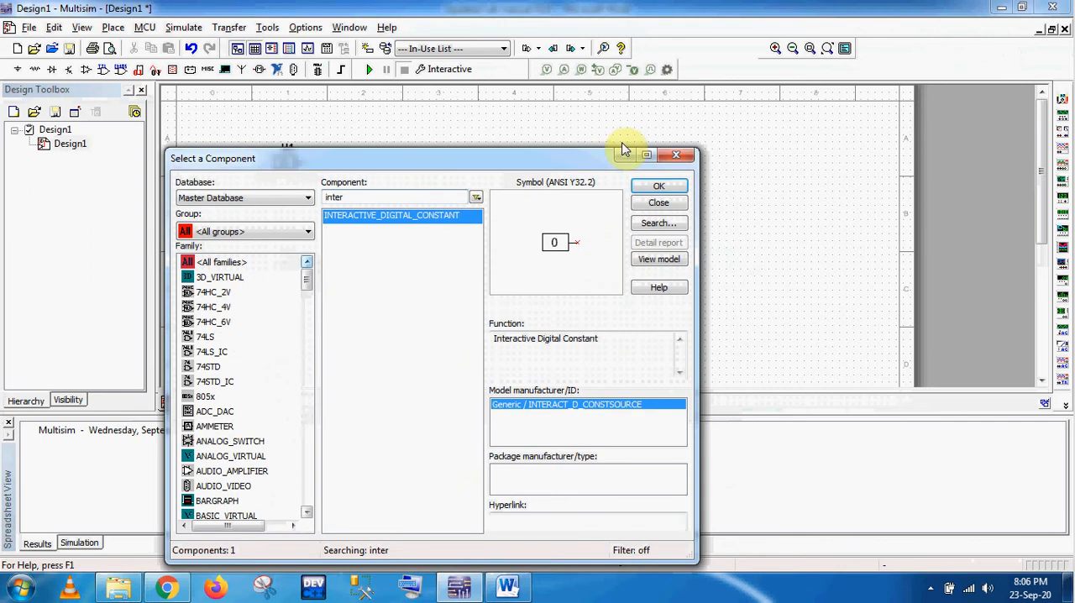
click(675, 155)
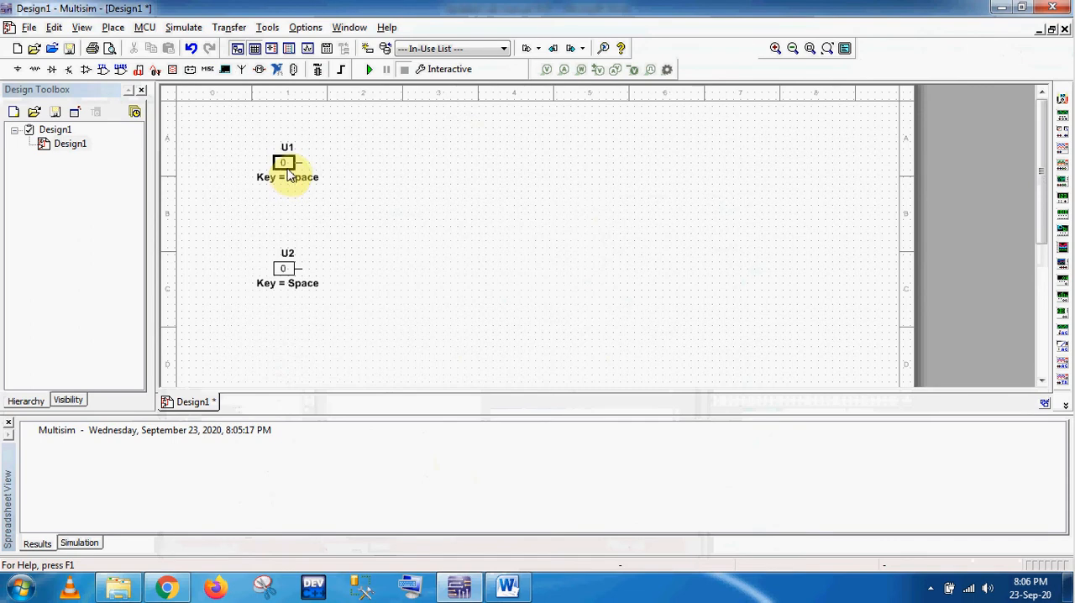
Step: Change the reference designator of the upper interactive digital constant to A
click(287, 168)
right_click(286, 169)
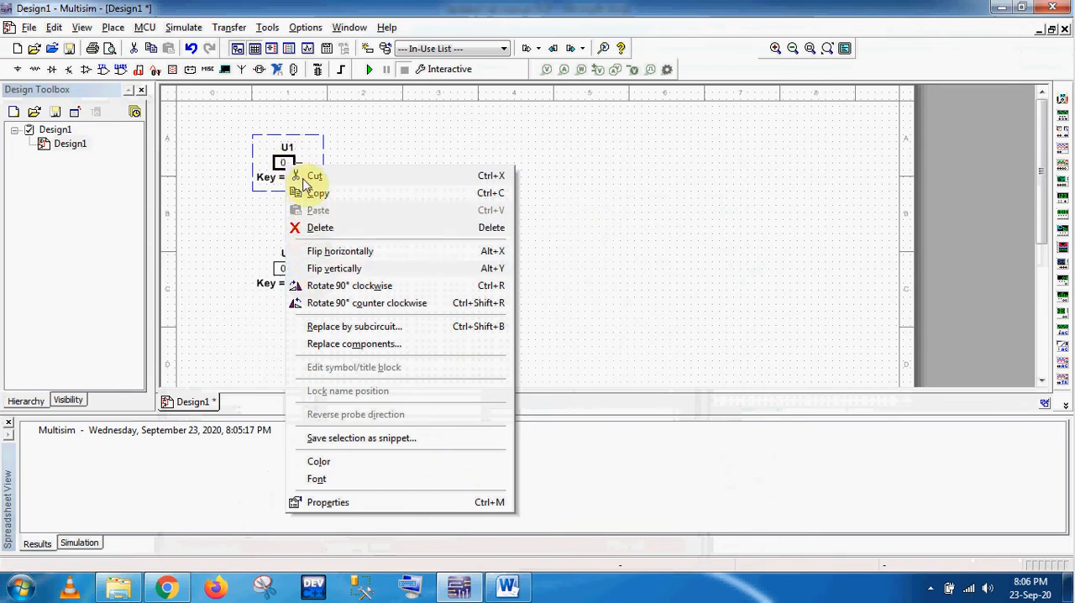
click(353, 502)
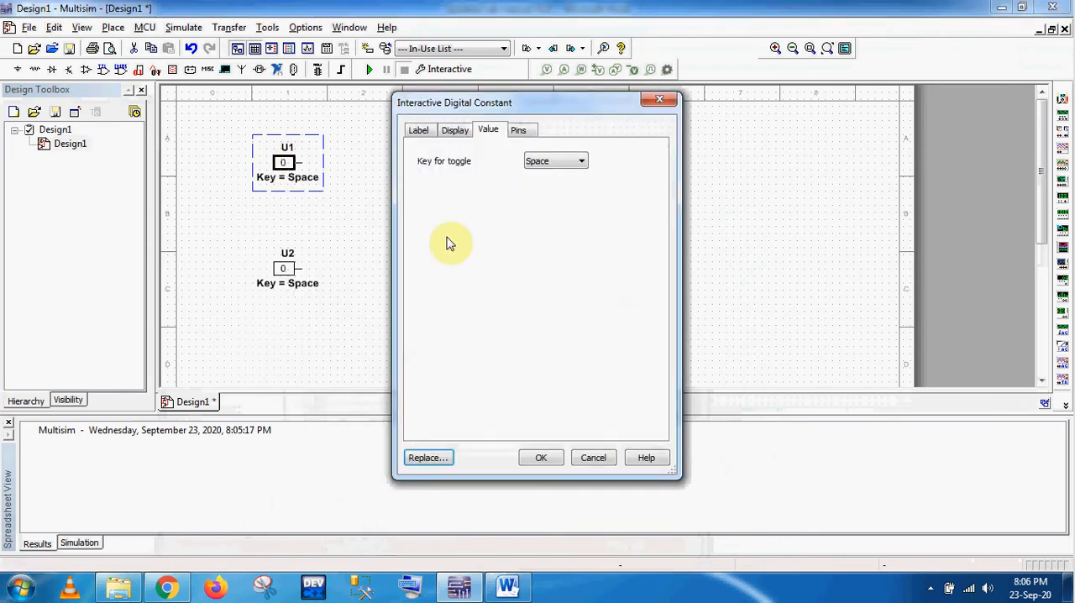
click(420, 130)
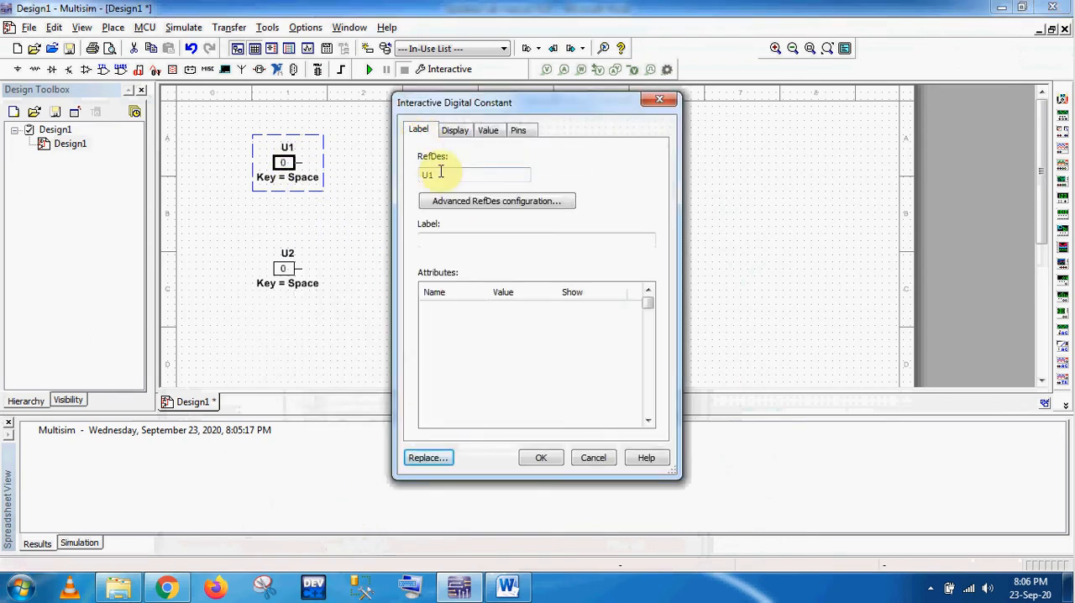
drag(438, 174, 421, 176)
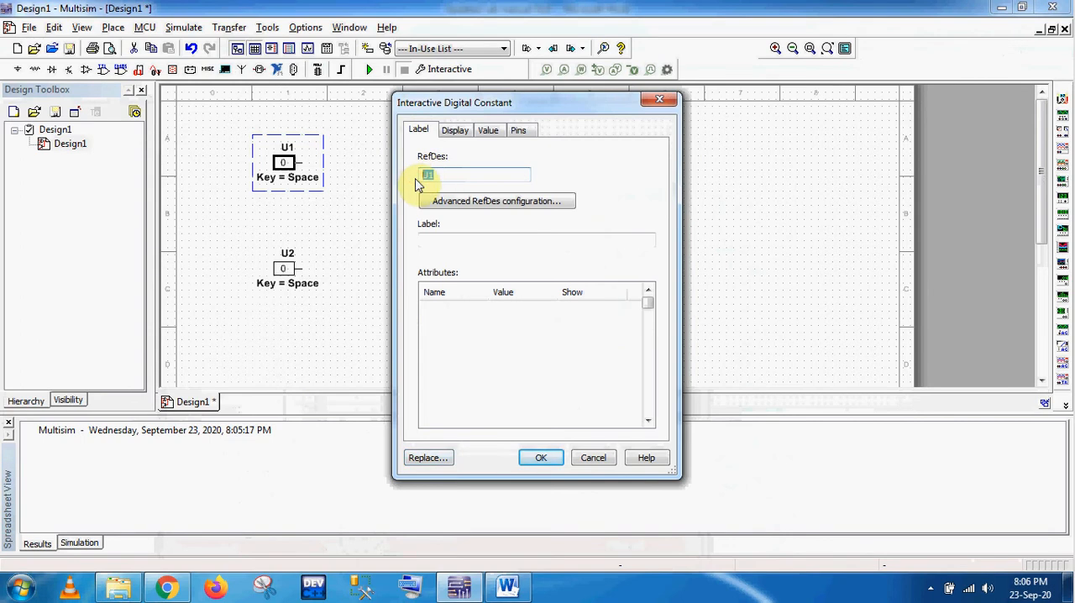
text(A)
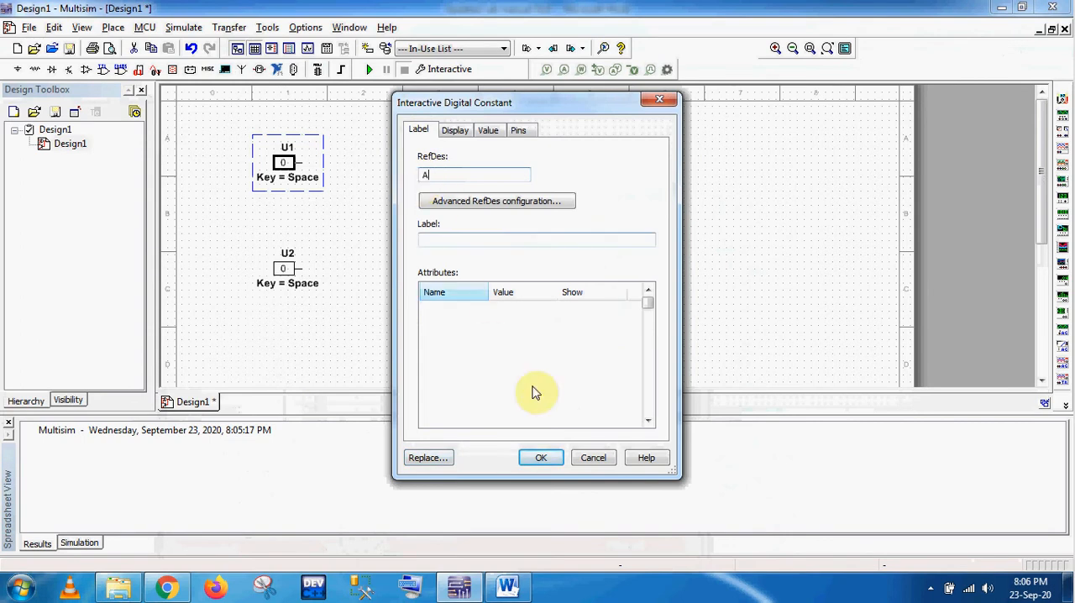
click(542, 453)
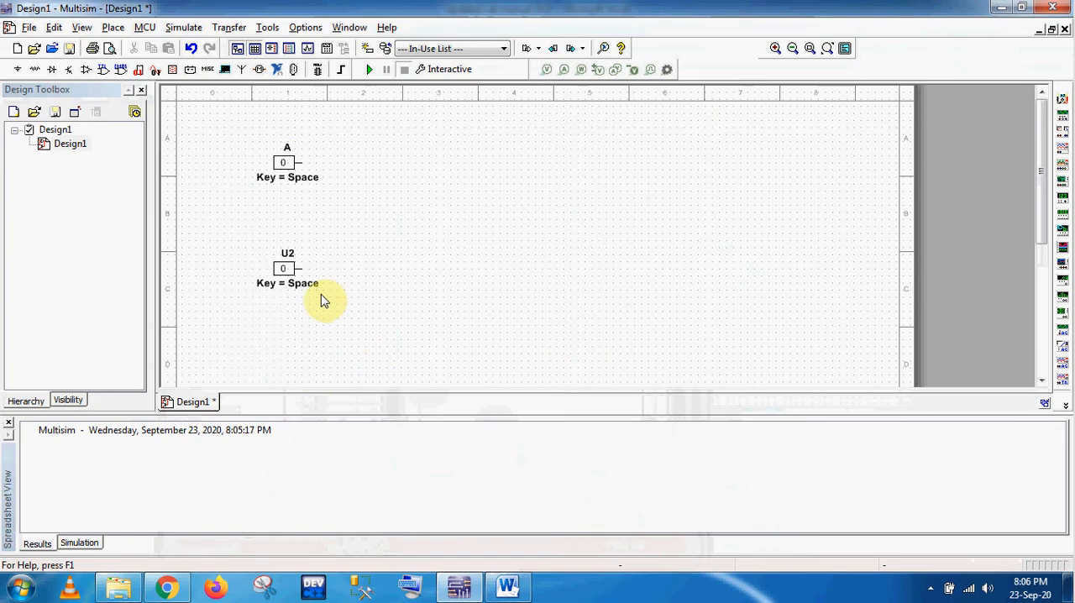
Step: Change the reference designator of the lower interactive digital constant to B
right_click(298, 277)
click(334, 336)
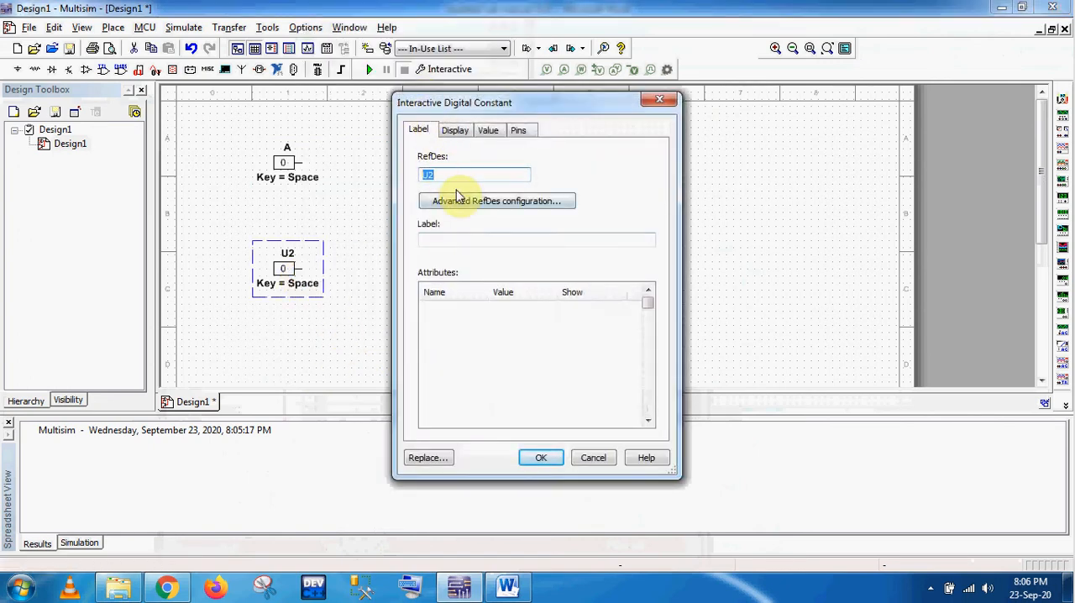
text(B)
click(542, 458)
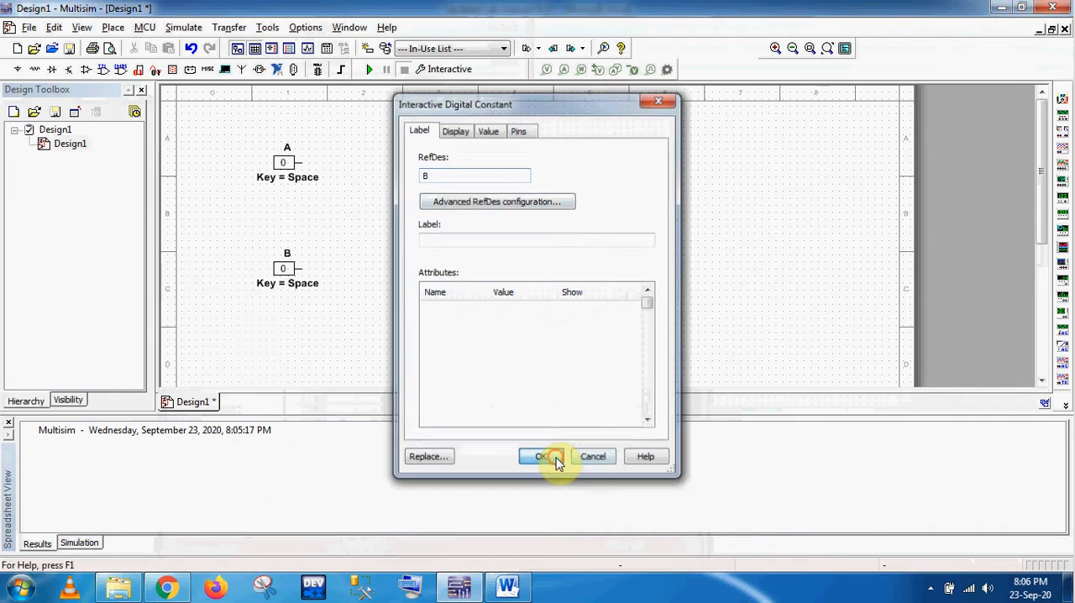
Step: Consult the truth tables in the Word lab manual and place an AND2 gate, found by searching "and", to the right of inputs A and B
click(506, 587)
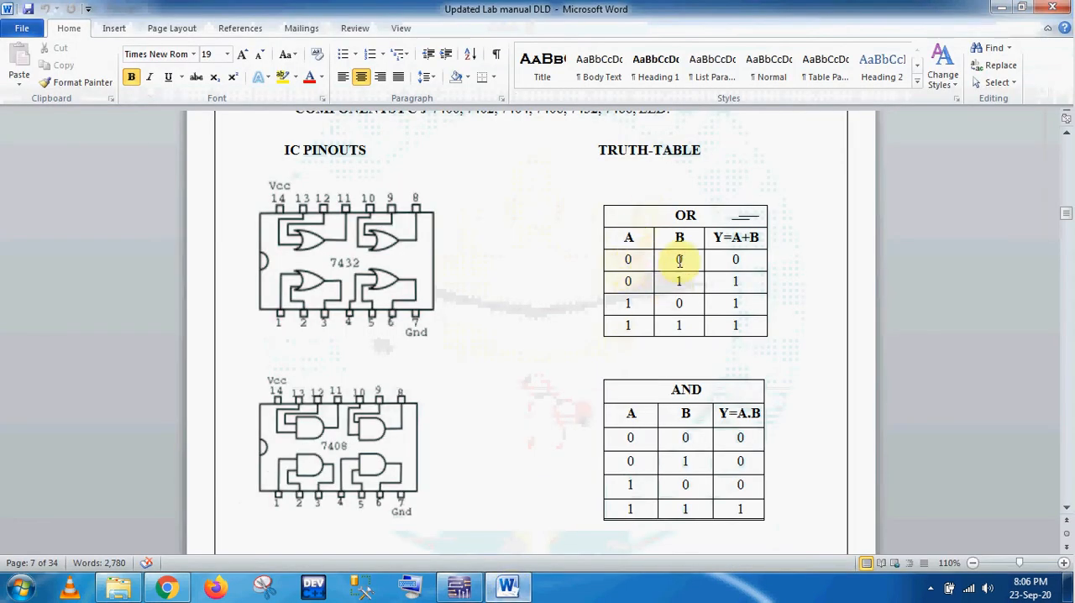
click(994, 8)
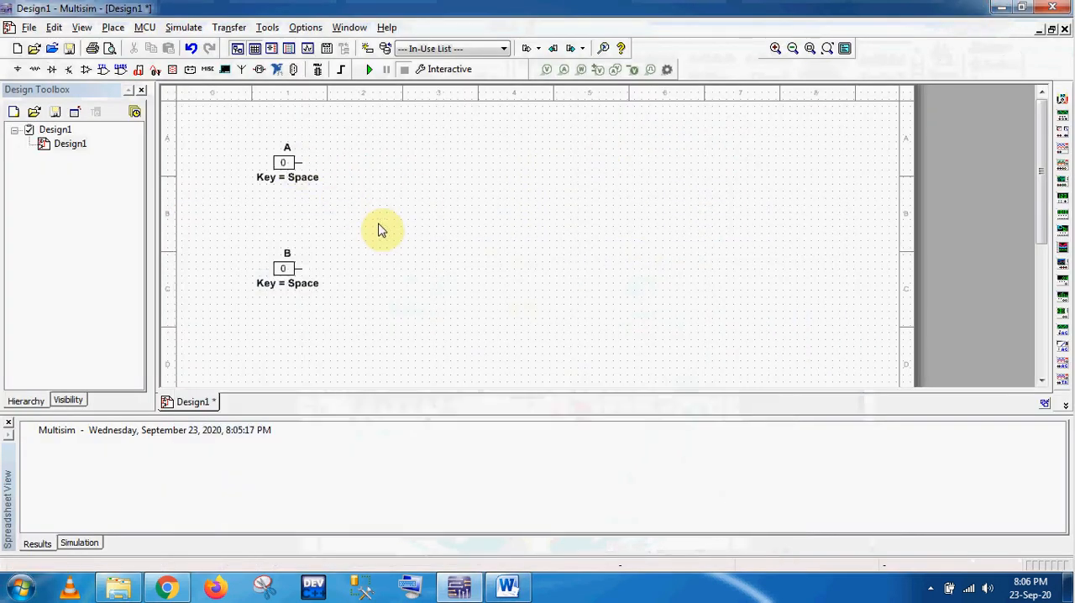
right_click(441, 208)
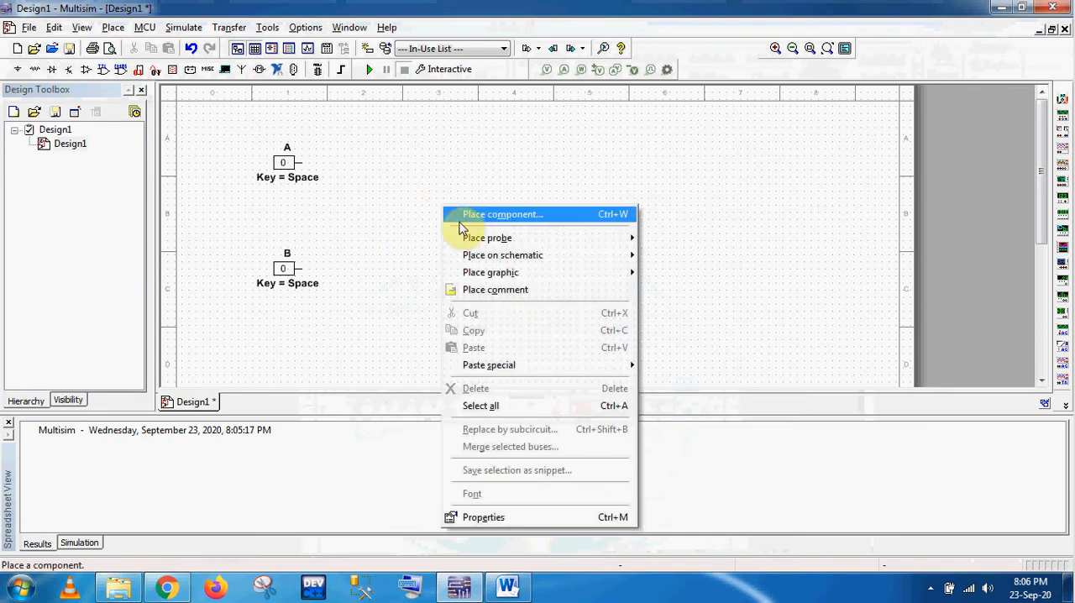
click(459, 216)
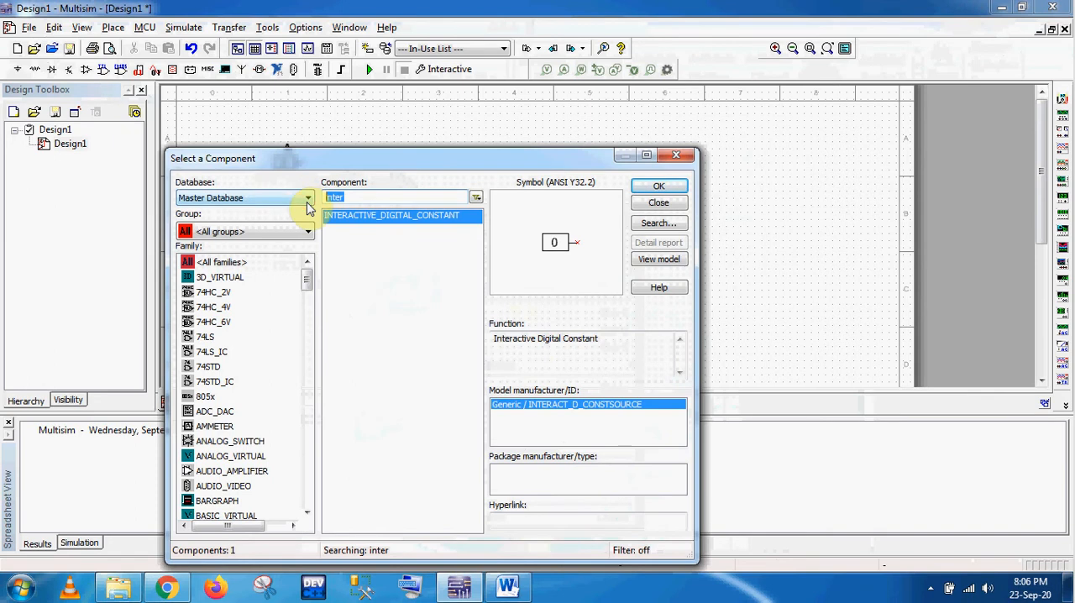
text(and)
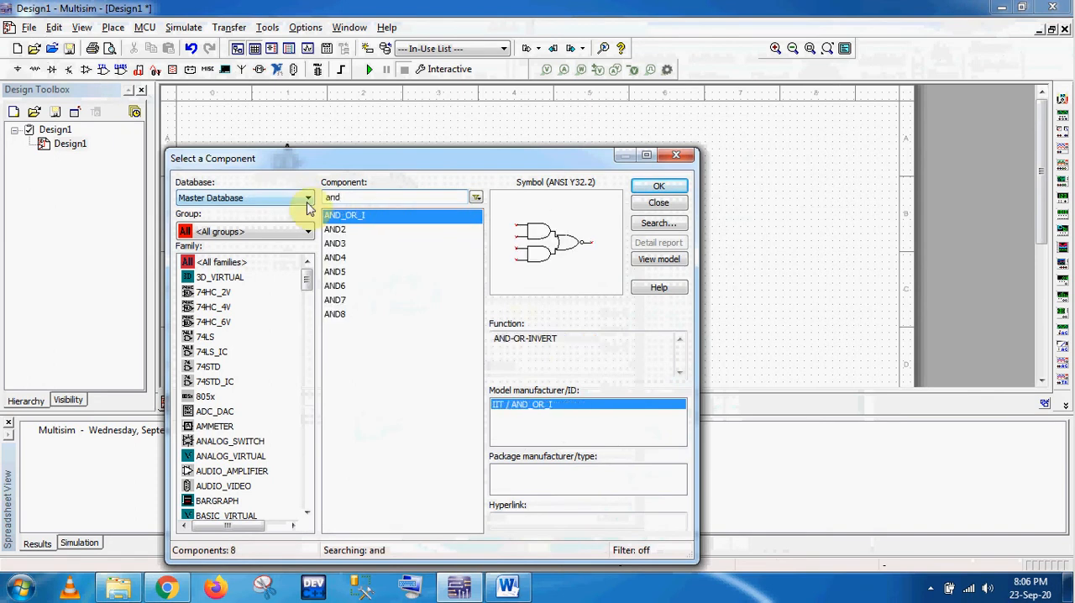
click(339, 233)
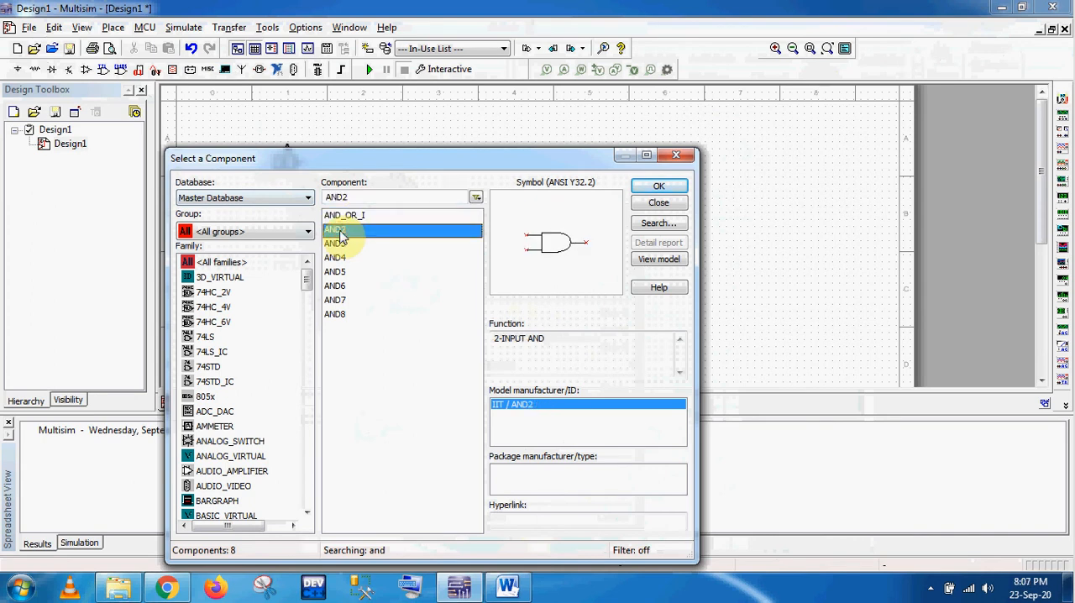
key(Down)
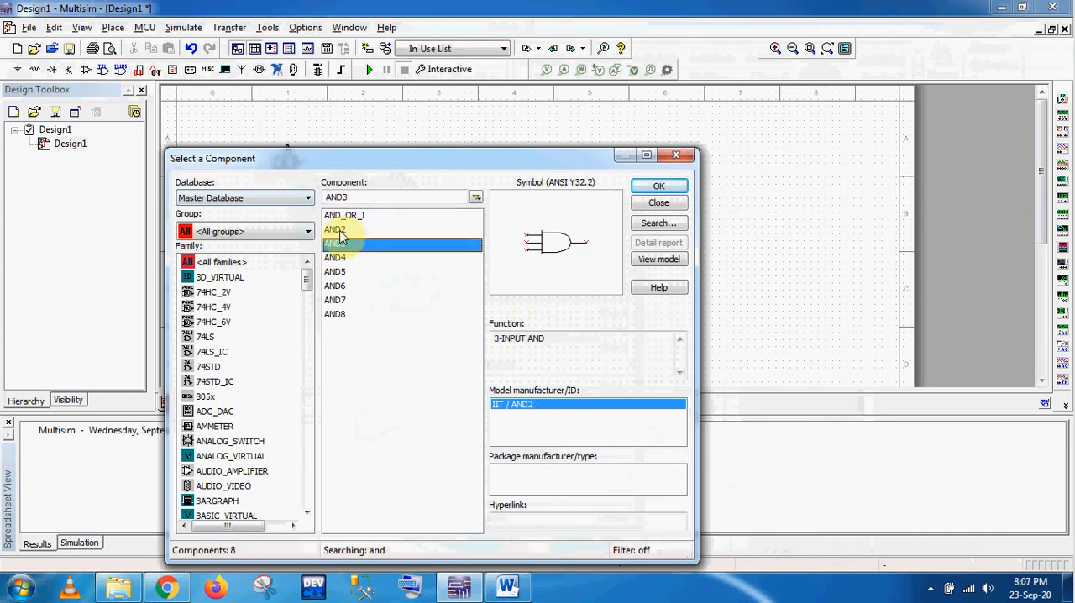
key(Down)
click(339, 232)
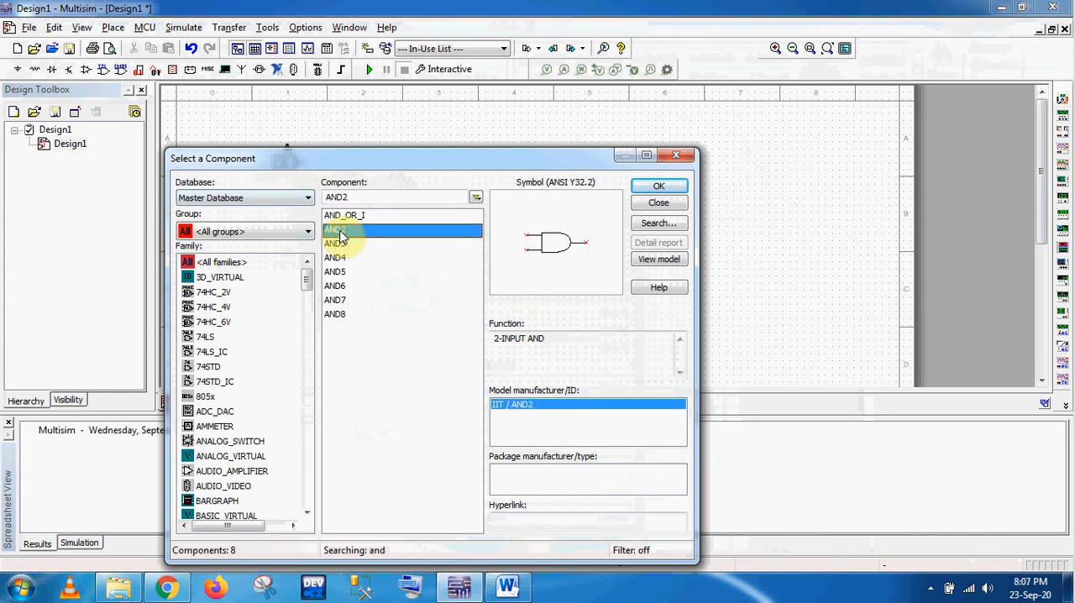
double_click(345, 234)
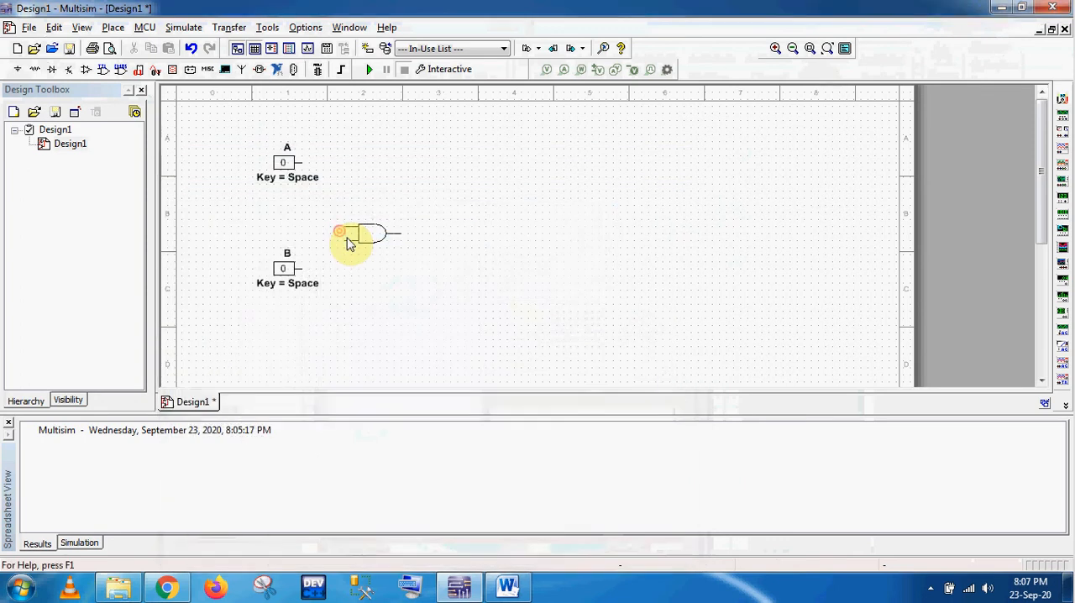
click(496, 224)
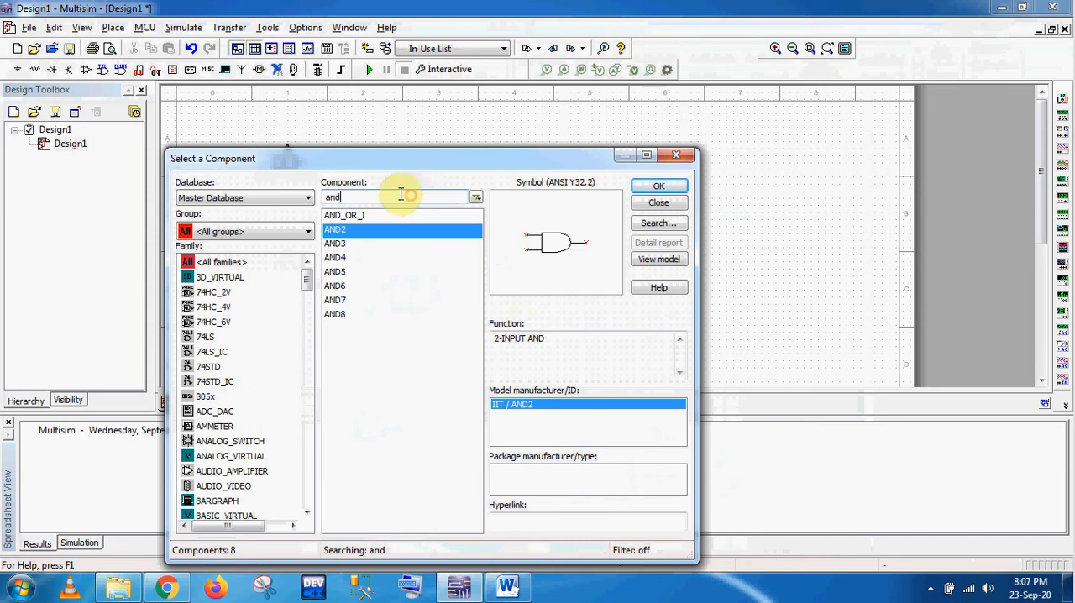
Step: Search the components for "prob" and place a PROBE_RED indicator to the right of the AND gate, level with its output
drag(395, 195, 305, 200)
text(pro)
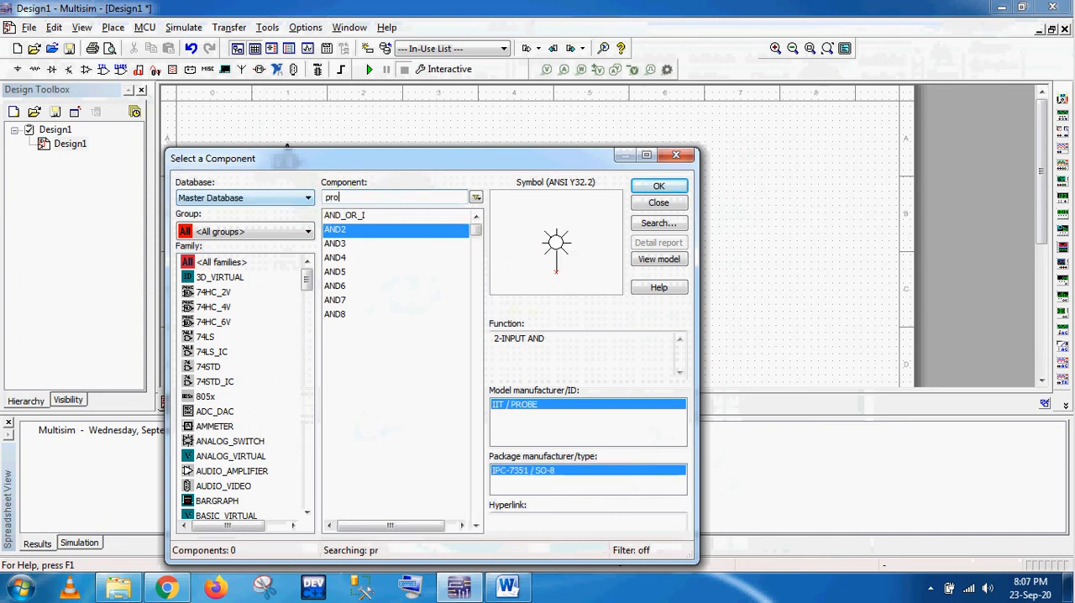
text(b)
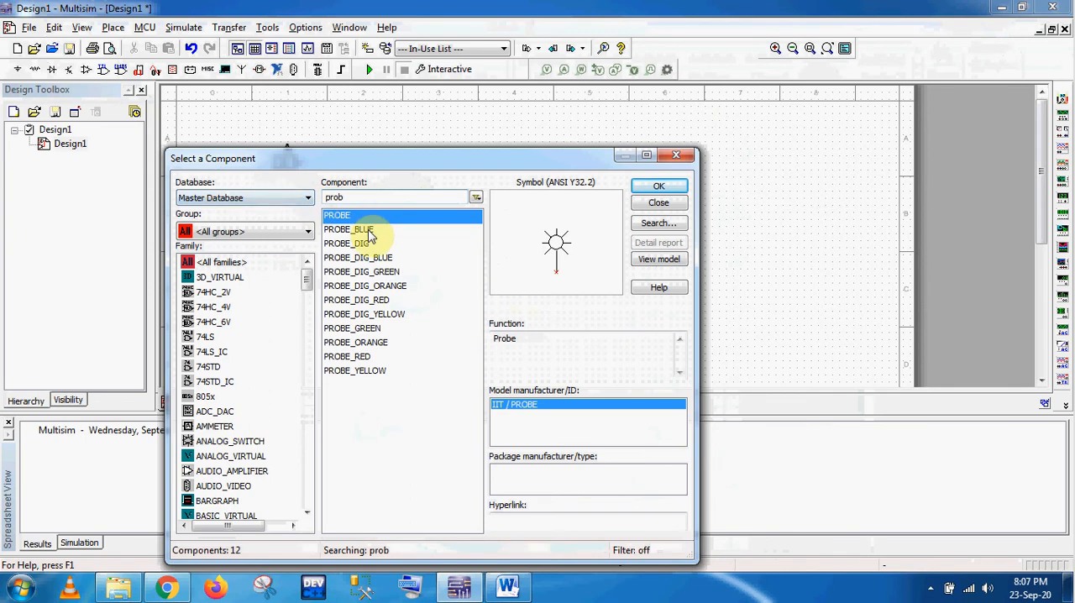
click(363, 231)
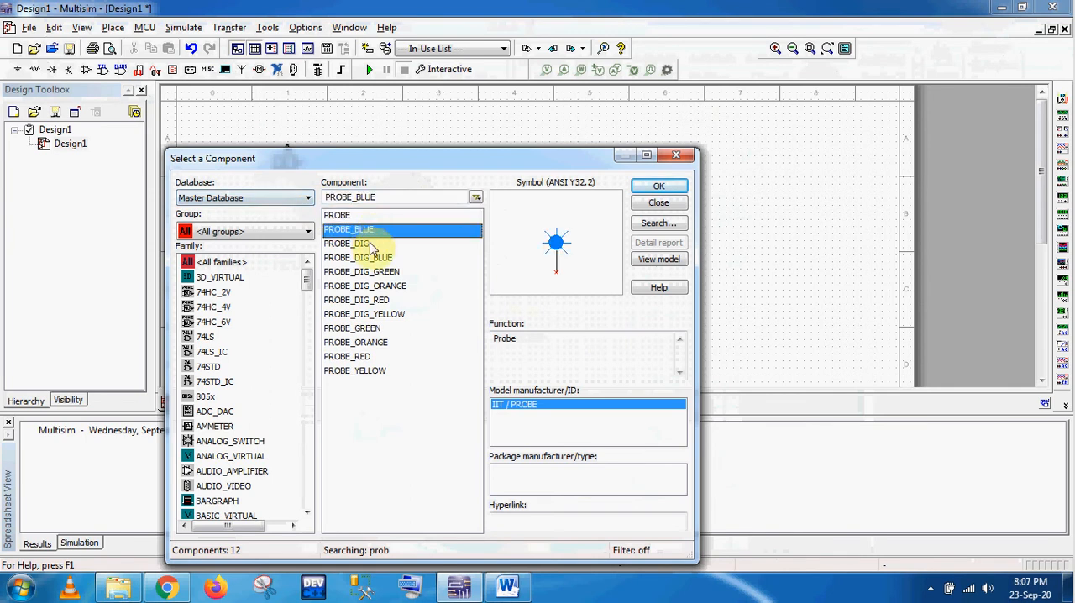
click(374, 258)
click(378, 272)
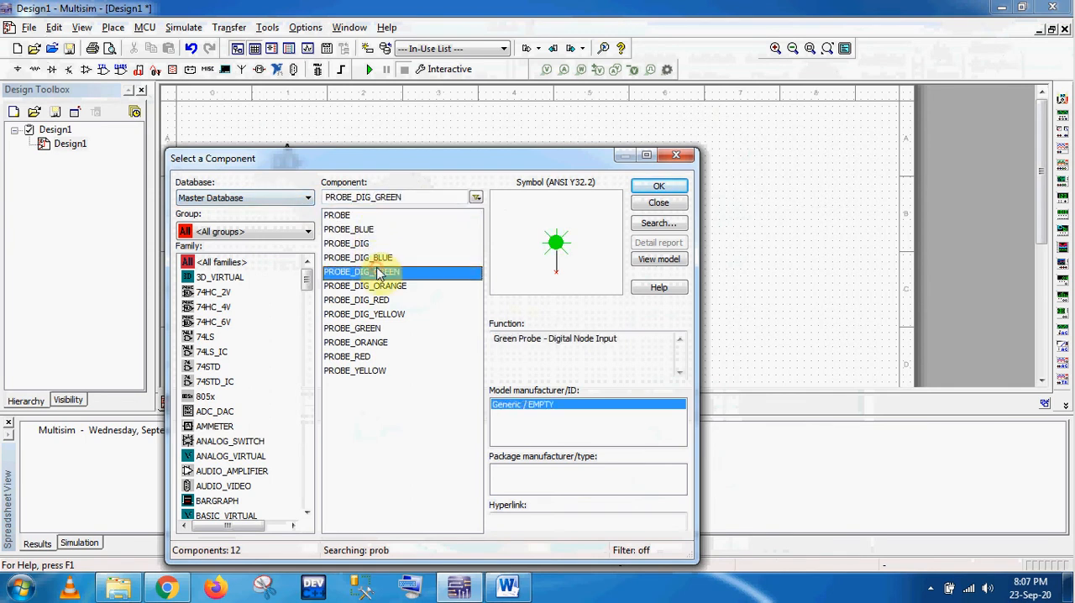
click(380, 287)
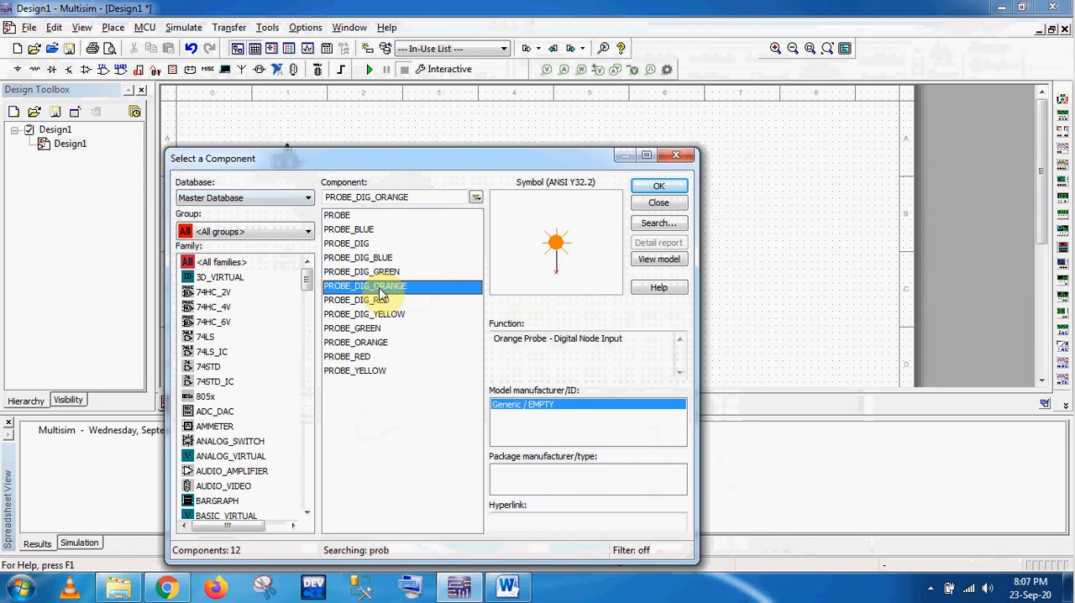
click(381, 300)
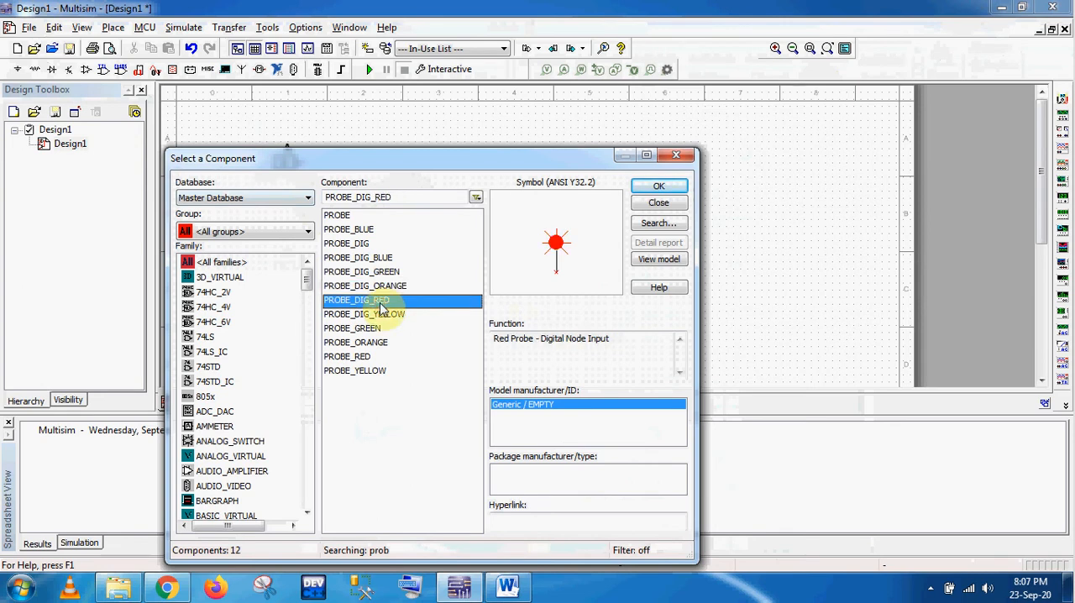
double_click(383, 357)
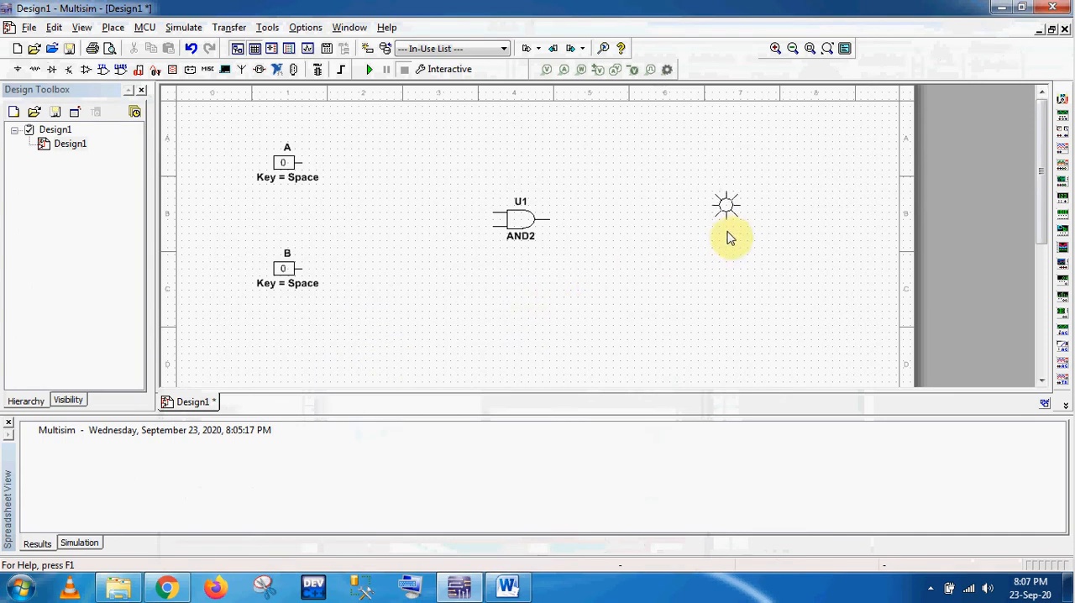
click(756, 225)
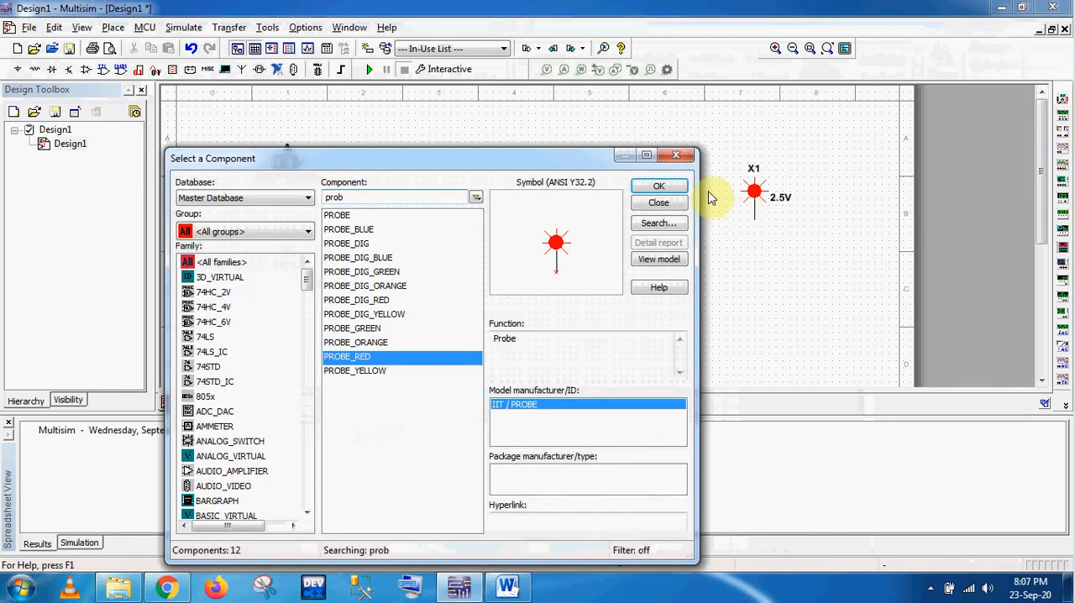
click(677, 156)
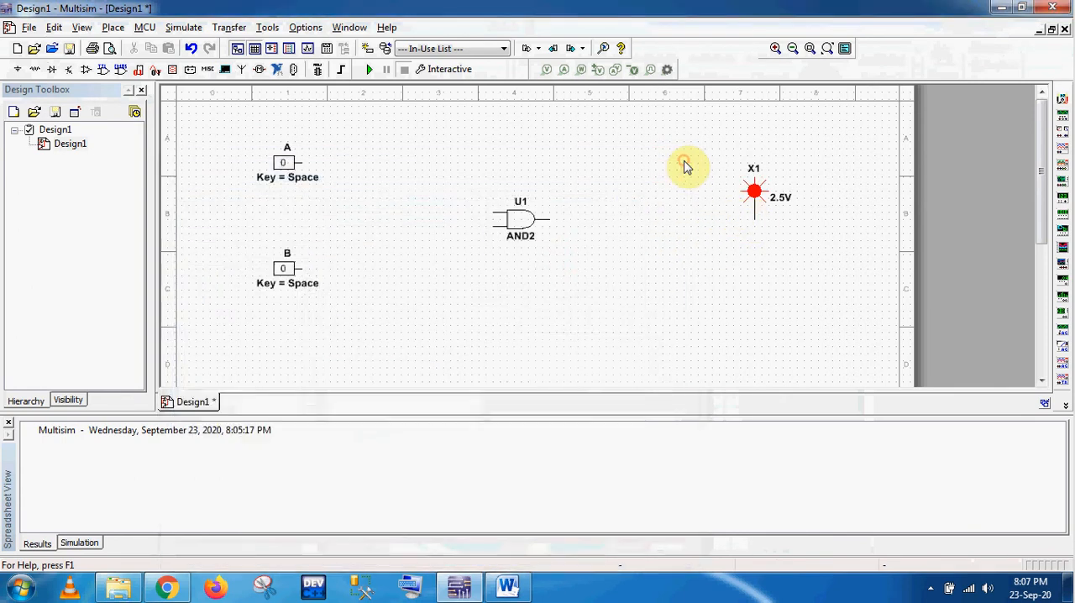
Step: Wire the AND gate's output to the pin of the red probe
click(545, 226)
click(583, 223)
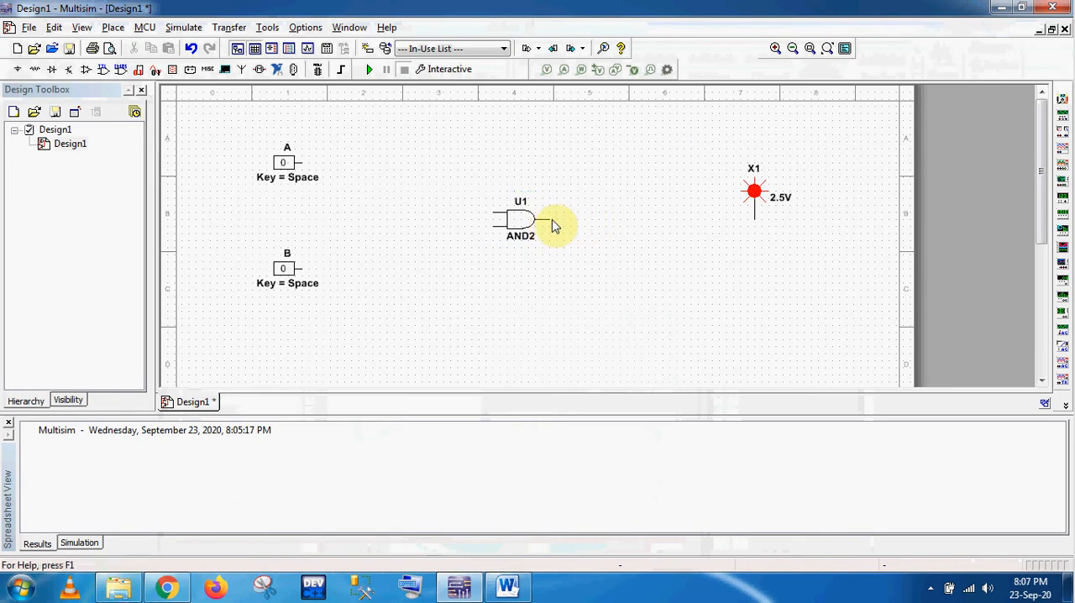
click(548, 219)
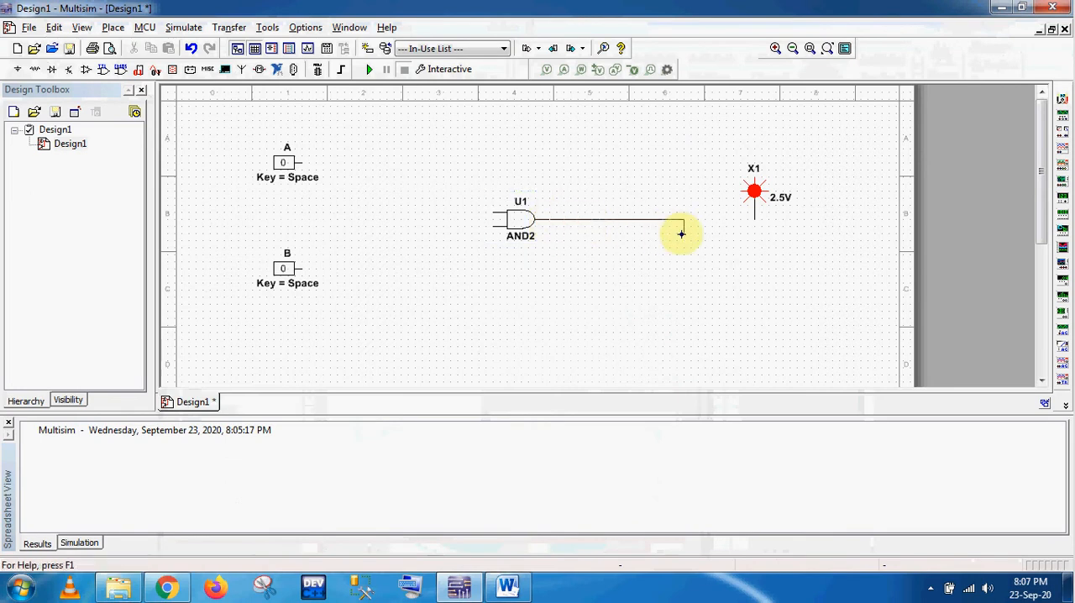
click(753, 219)
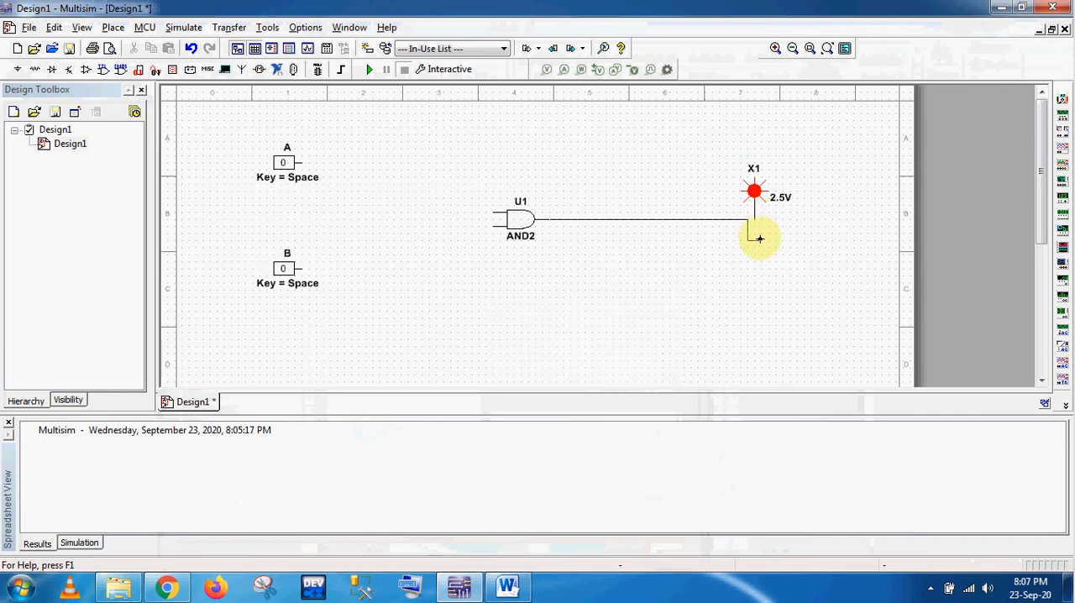
double_click(754, 220)
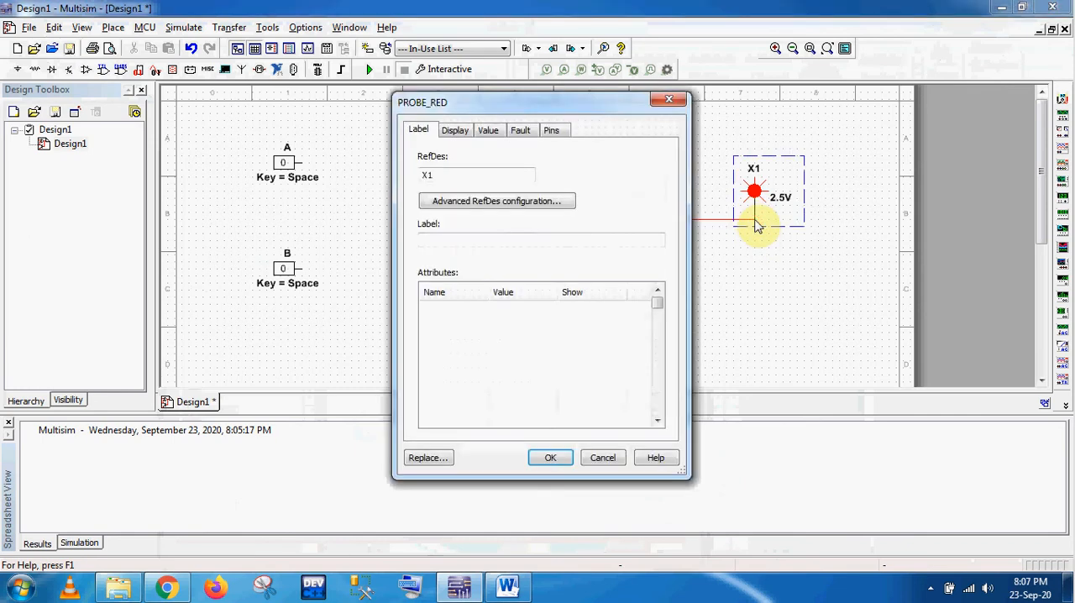
click(670, 102)
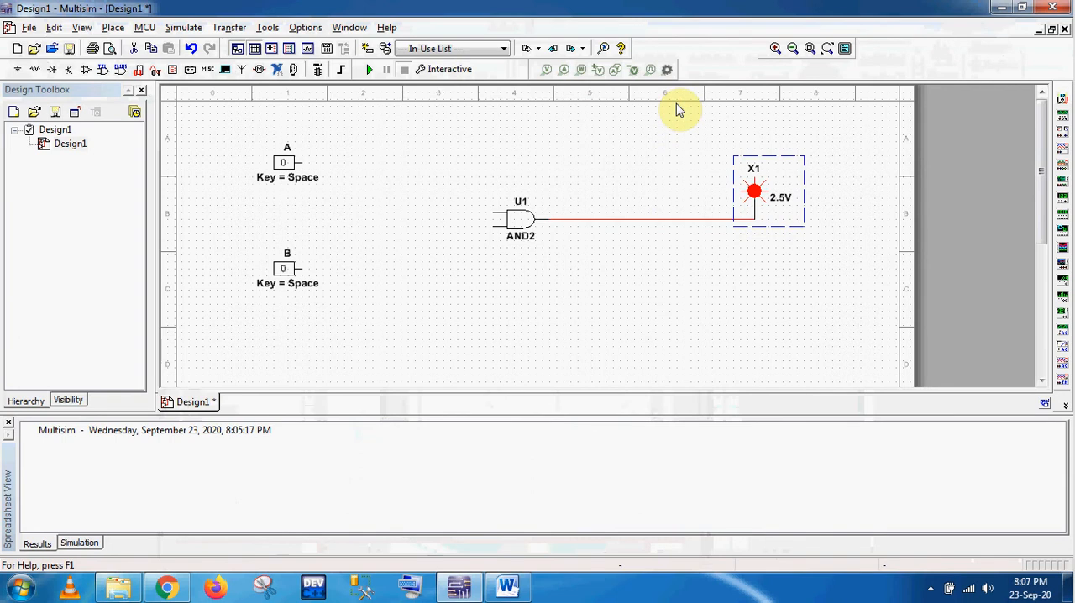
Step: Wire input A to the AND gate's upper input and input B to its lower input
click(301, 162)
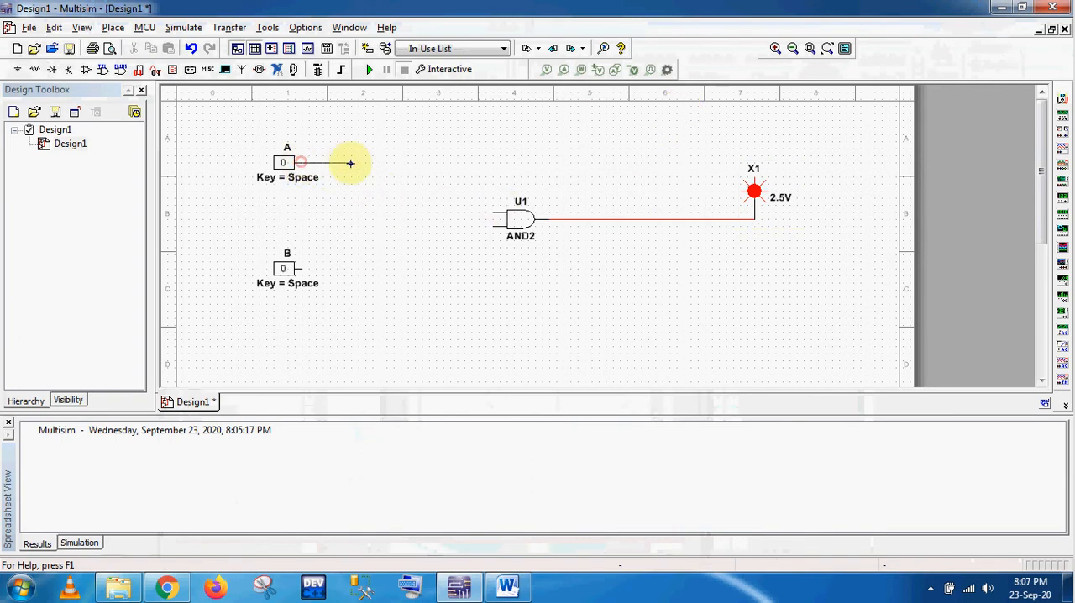
click(494, 211)
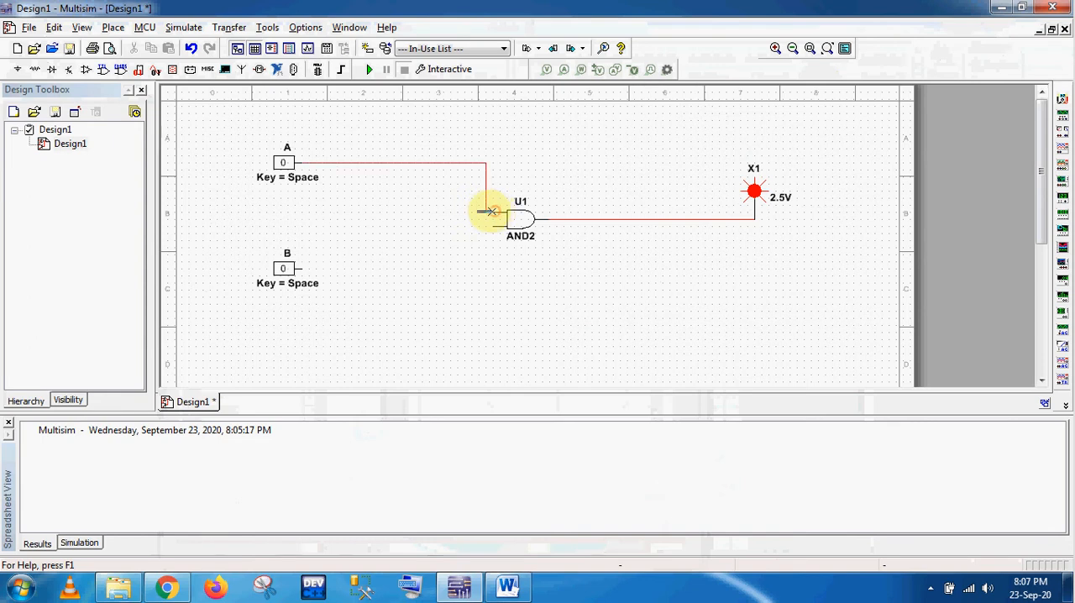
click(303, 268)
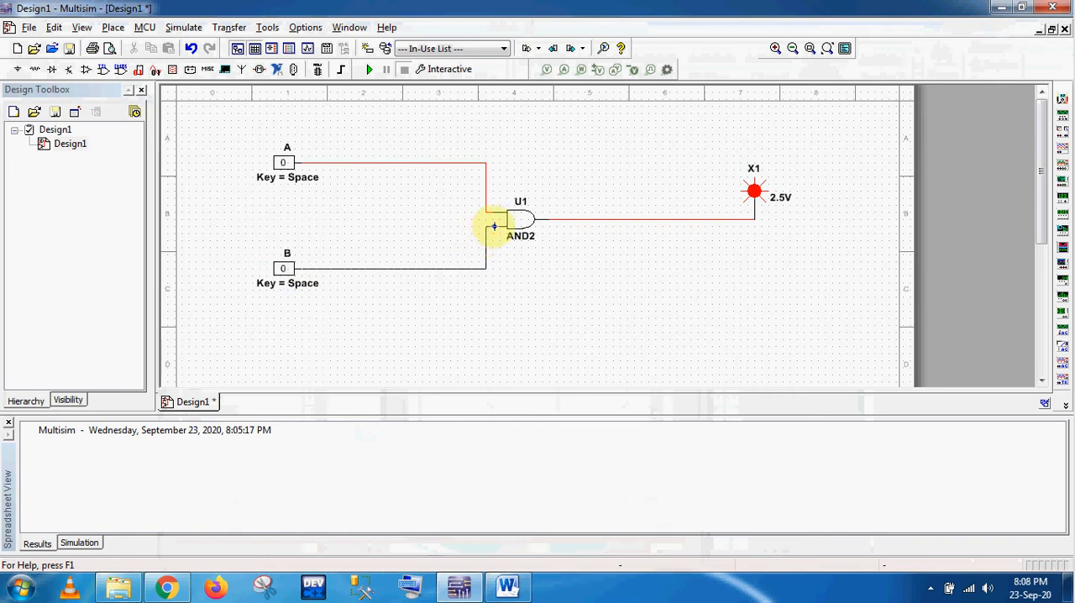
click(495, 226)
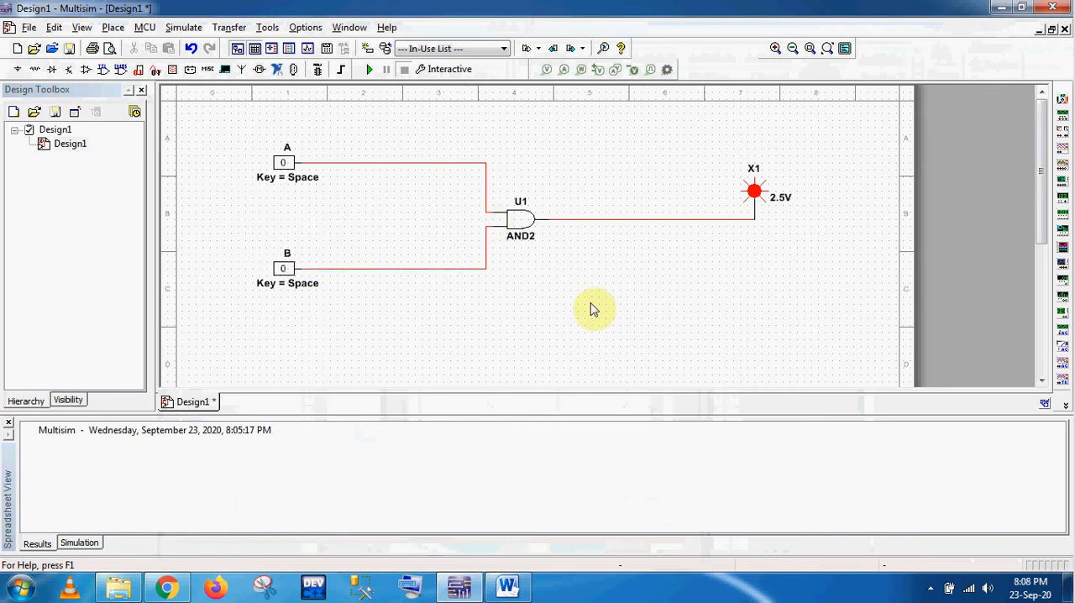
double_click(519, 210)
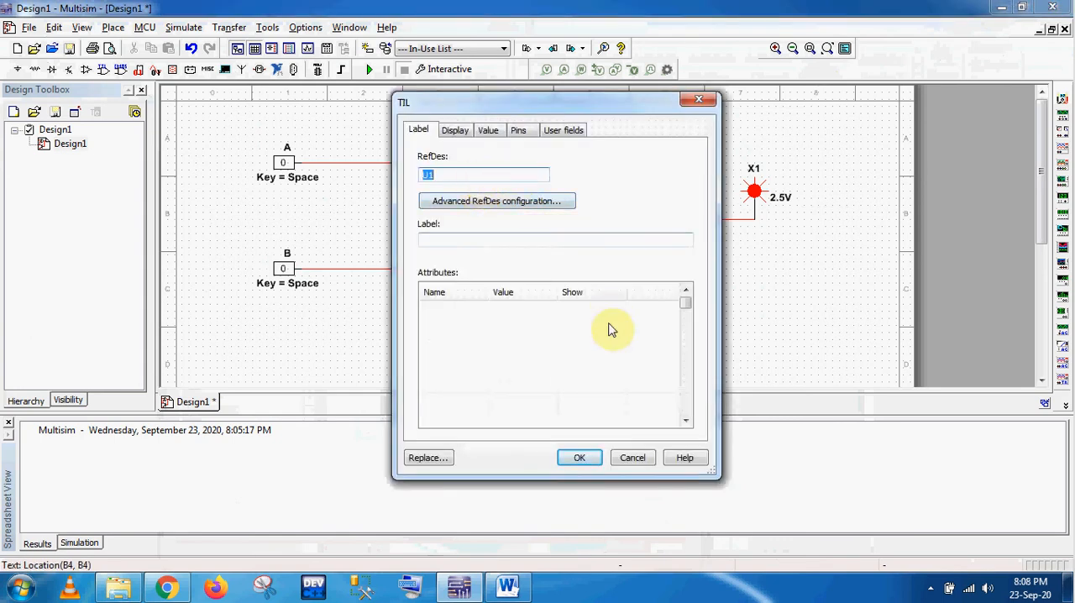
click(630, 458)
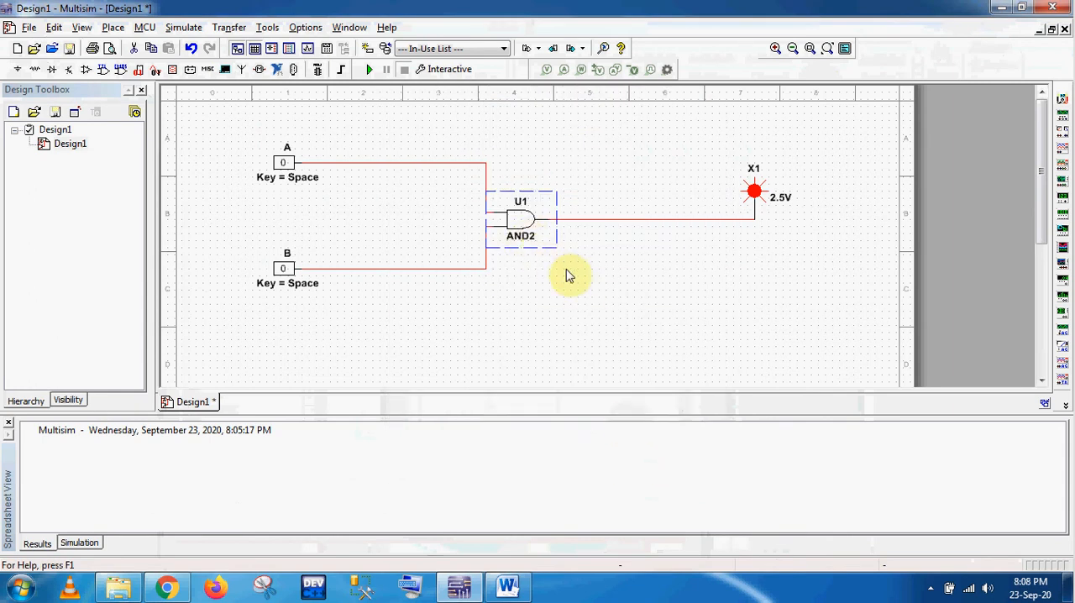
click(608, 375)
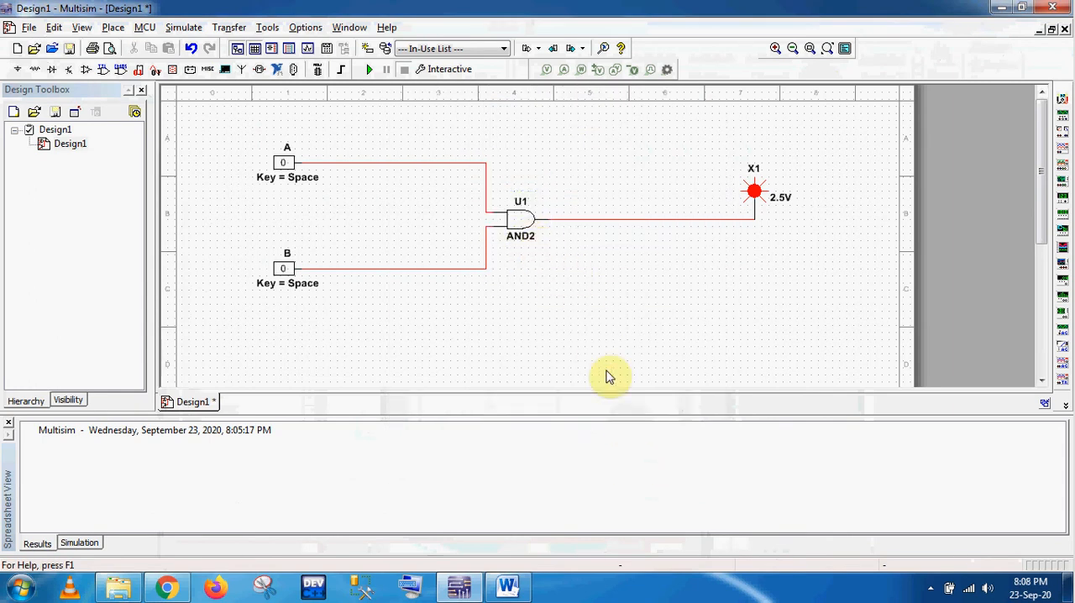
Step: Check the AND truth table in the Word lab manual and start the interactive simulation of the circuit in Multisim
click(508, 587)
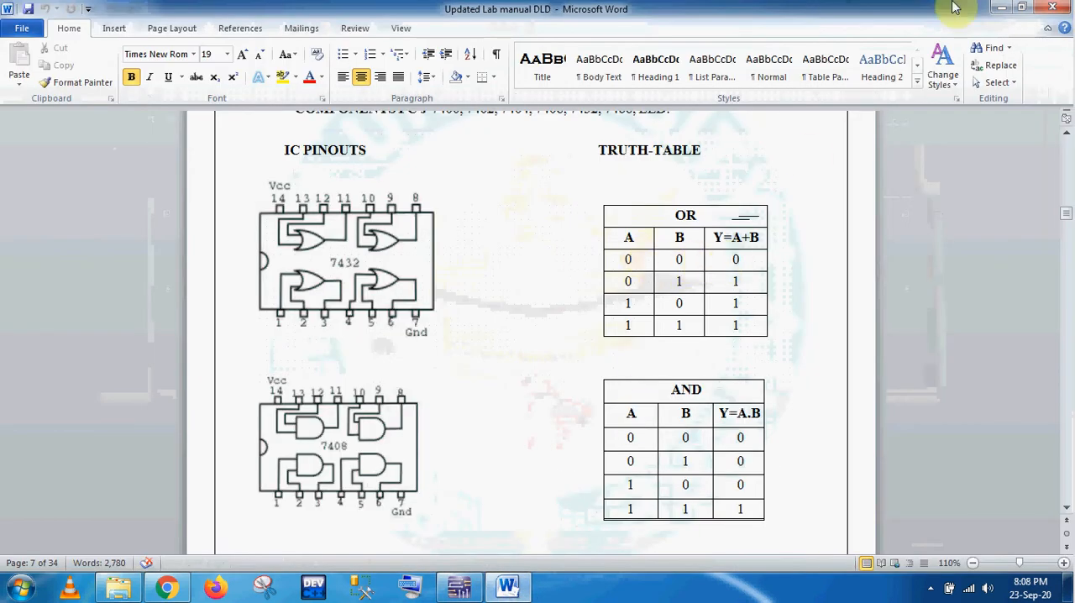
click(1000, 9)
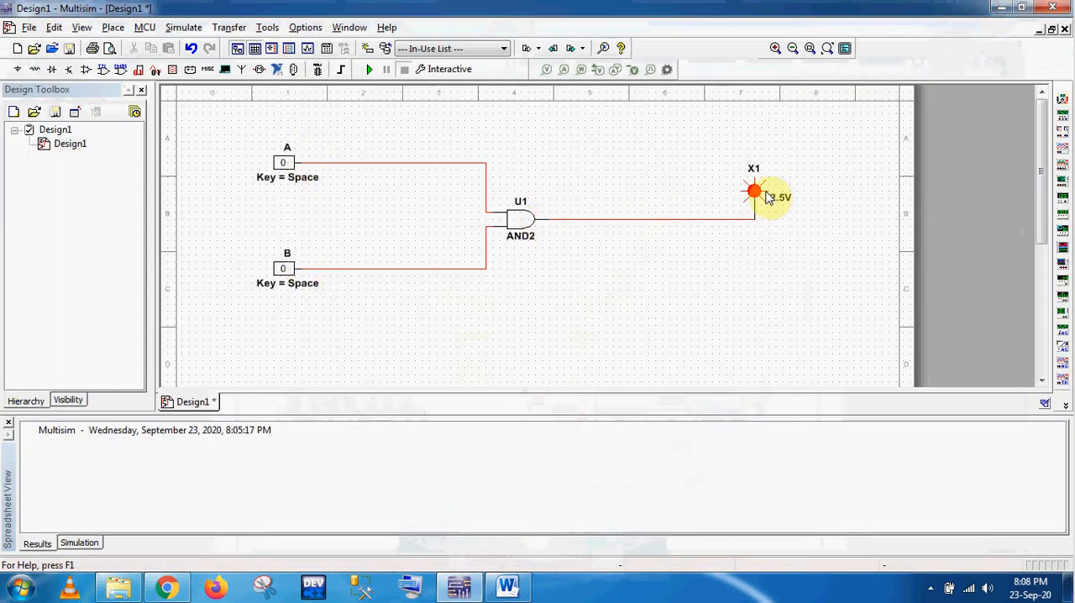
click(370, 68)
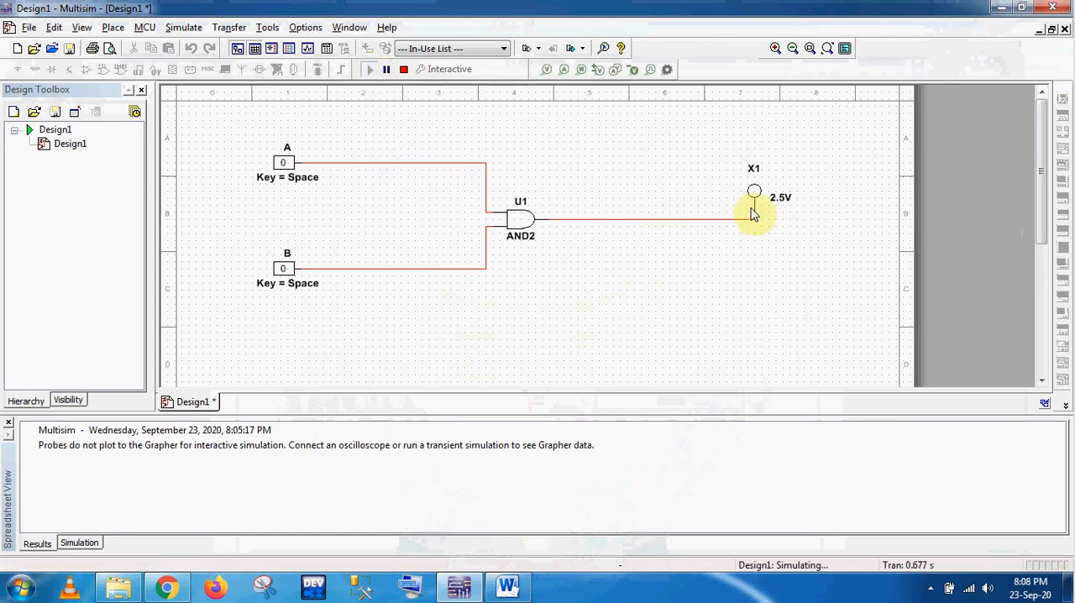
Step: Compare the simulated probe output for A = 0 and B = 0 with the AND truth table in the Word lab manual
click(509, 589)
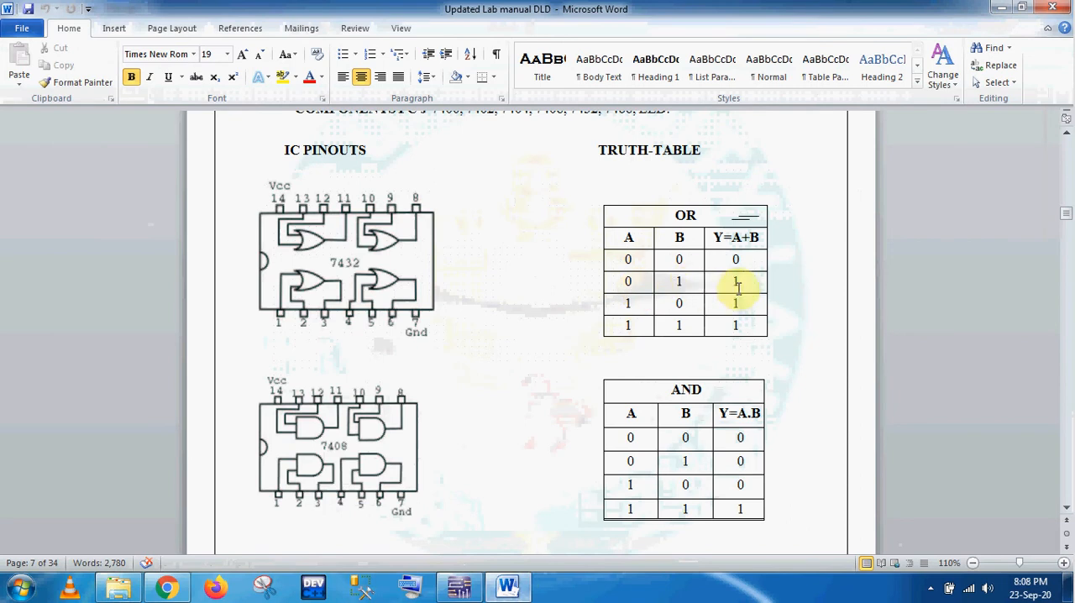
click(458, 588)
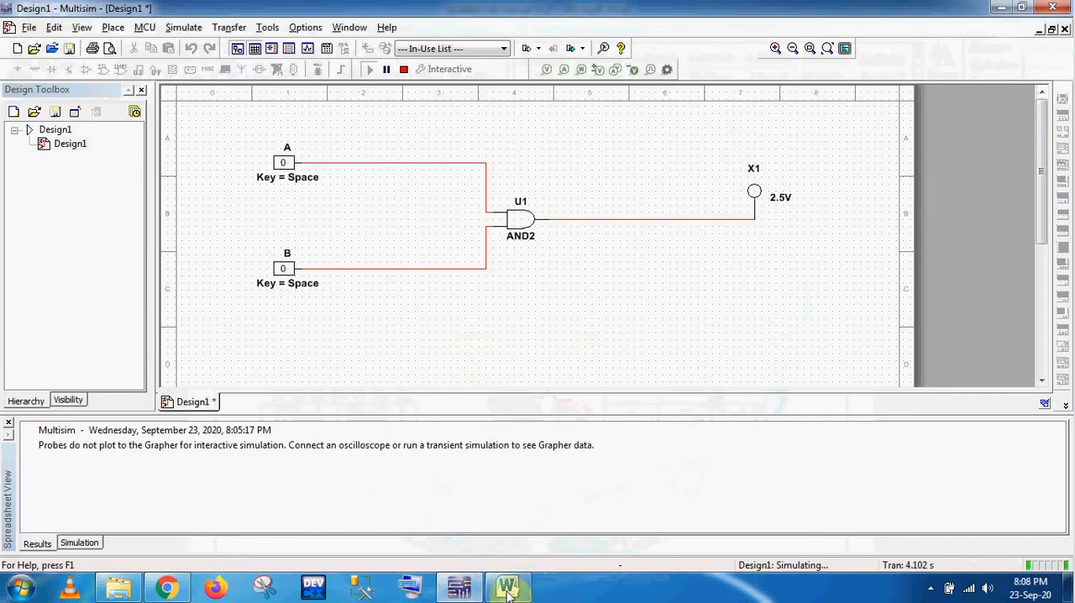
click(507, 588)
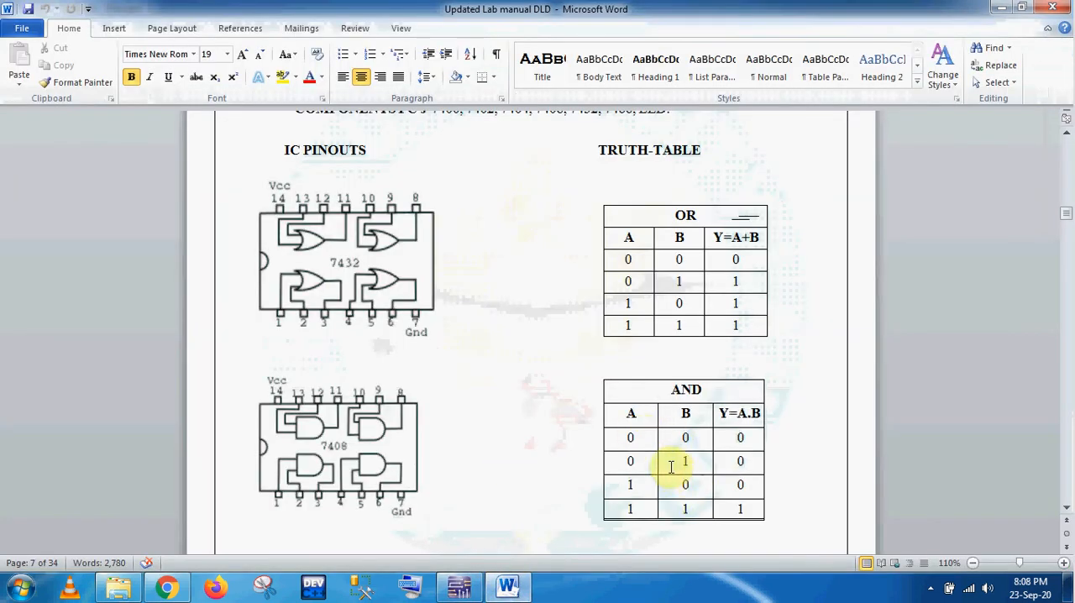
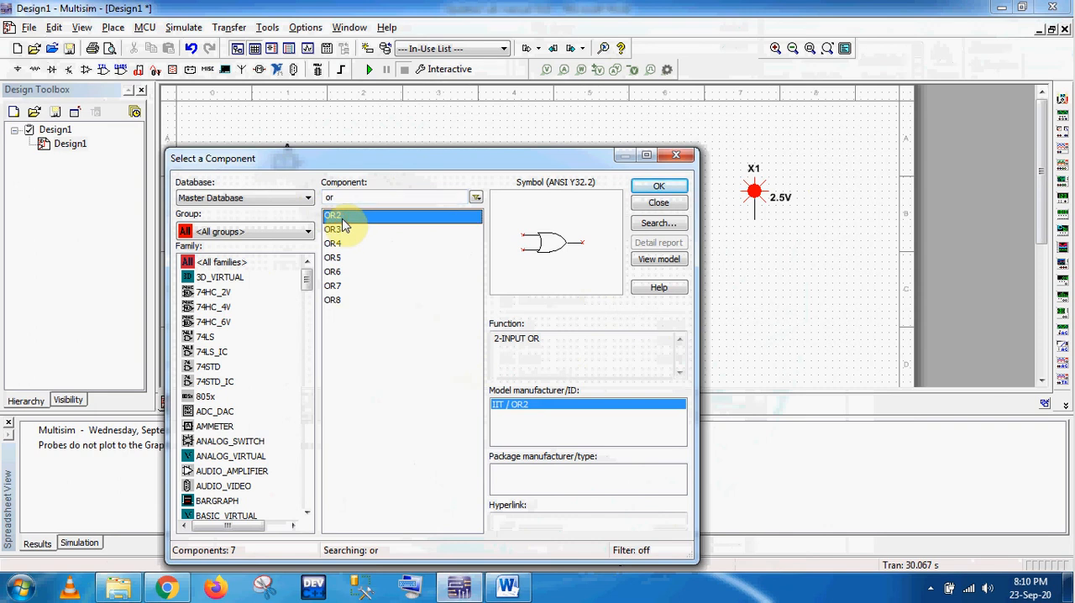
Step: Place a two-input OR gate (OR2) between the A and B inputs and the red probe, then close the component browser
key(Down)
key(Down)
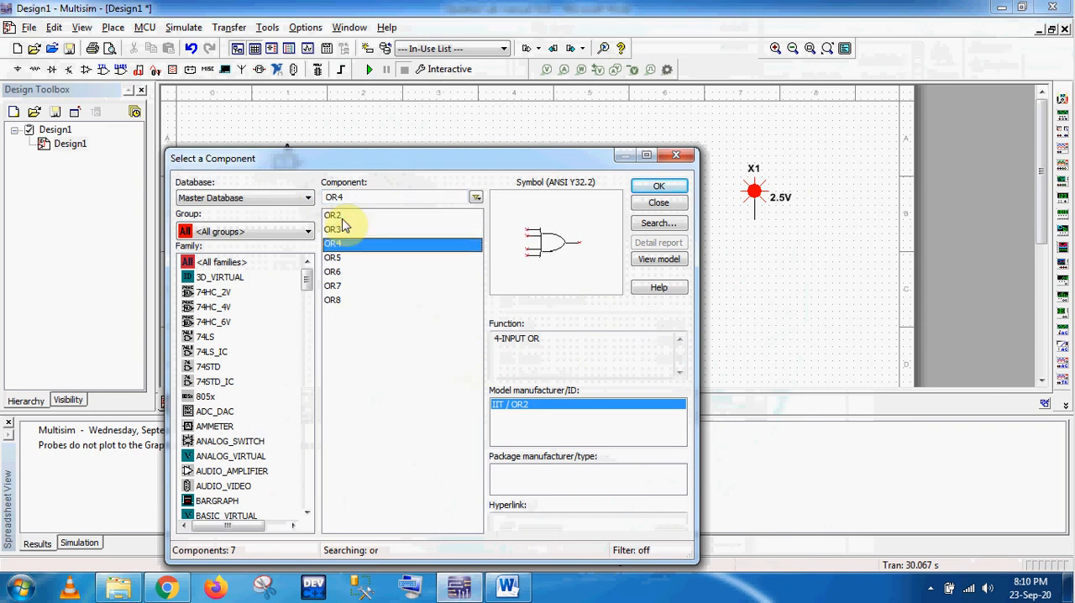
double_click(342, 219)
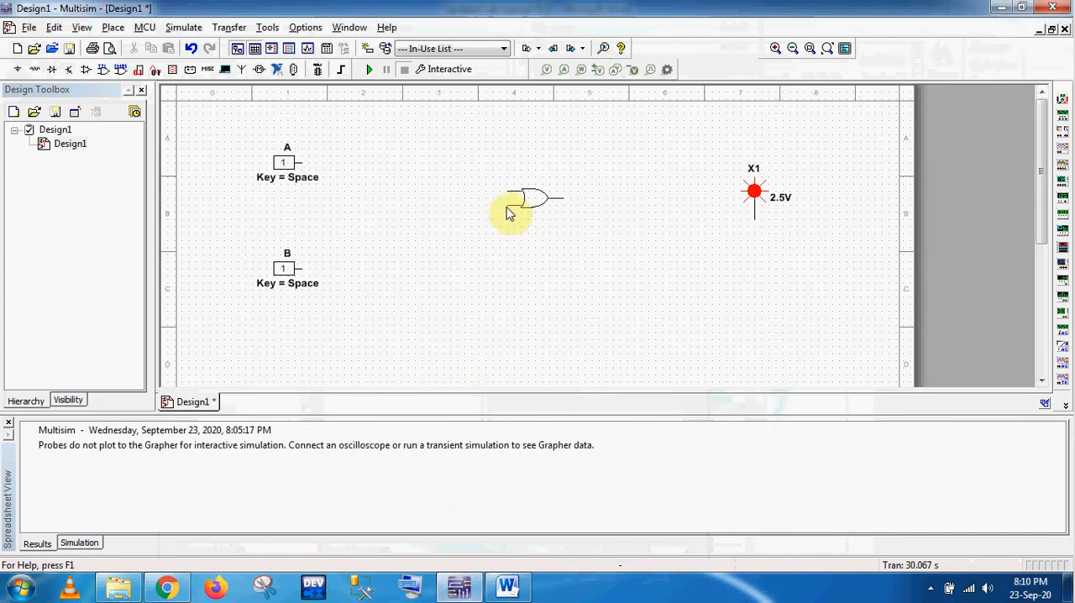
click(509, 216)
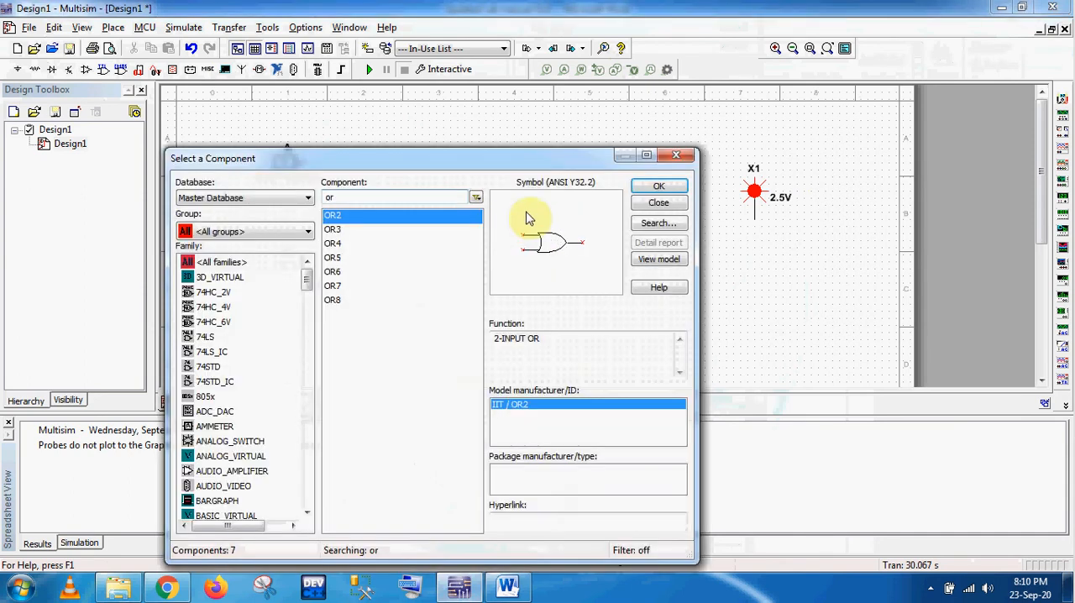
click(683, 157)
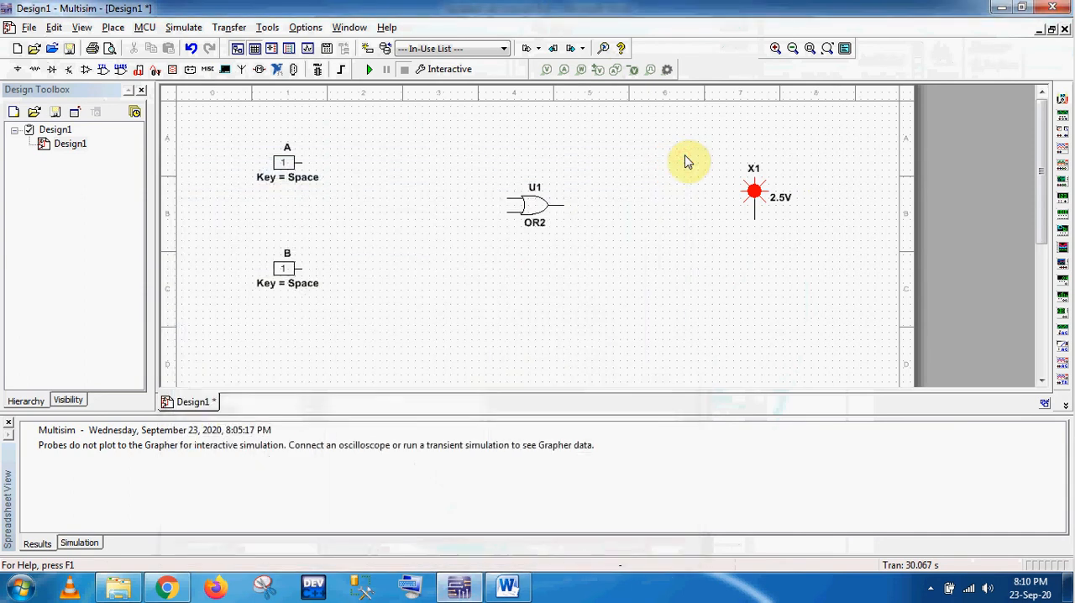
double_click(540, 192)
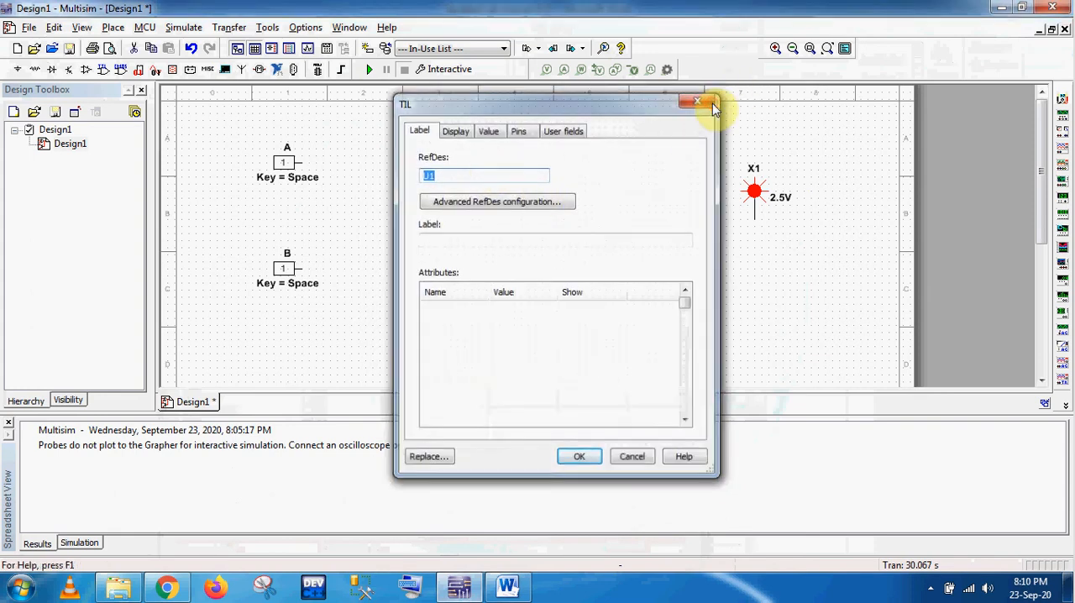
click(706, 100)
Step: Wire input A to the OR gate's upper input and input B to its lower input
click(301, 164)
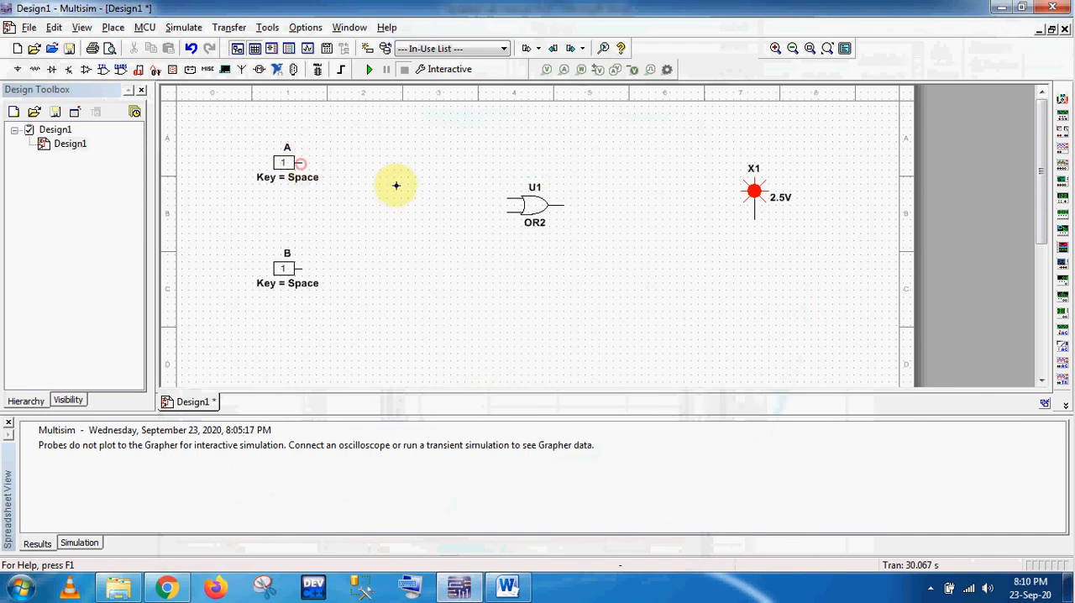
click(505, 198)
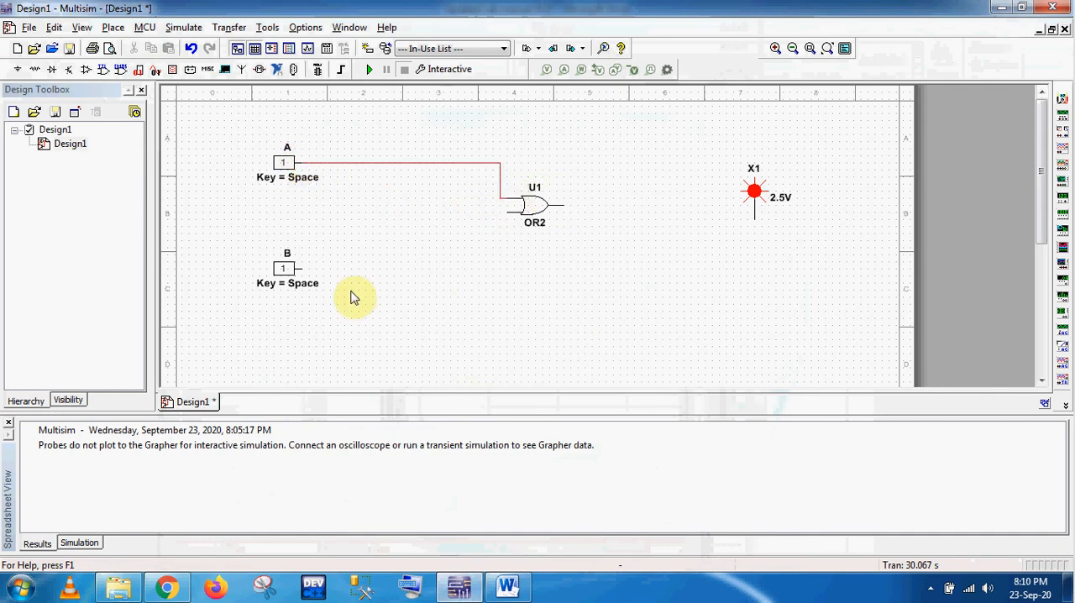
click(300, 268)
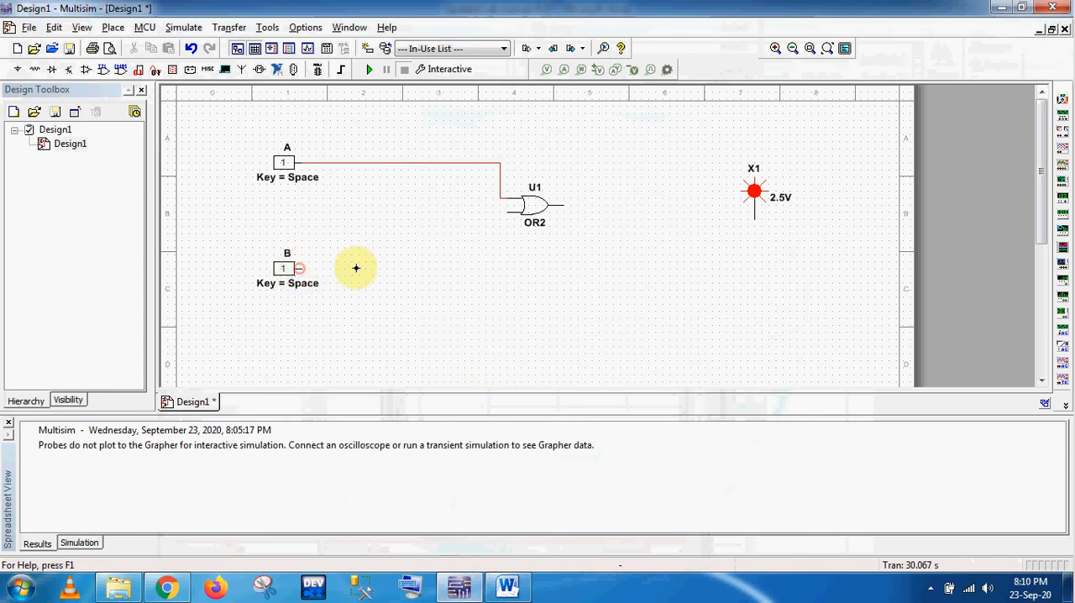
click(509, 212)
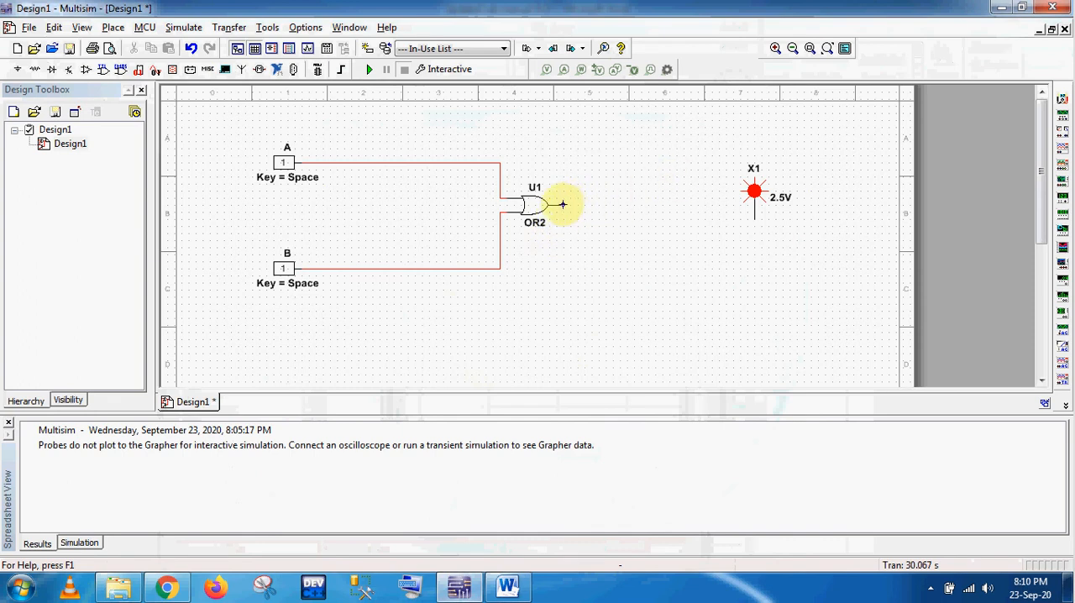
Step: Wire the OR gate's output to the red probe's pin and shift the probe slightly up and to the right
click(565, 205)
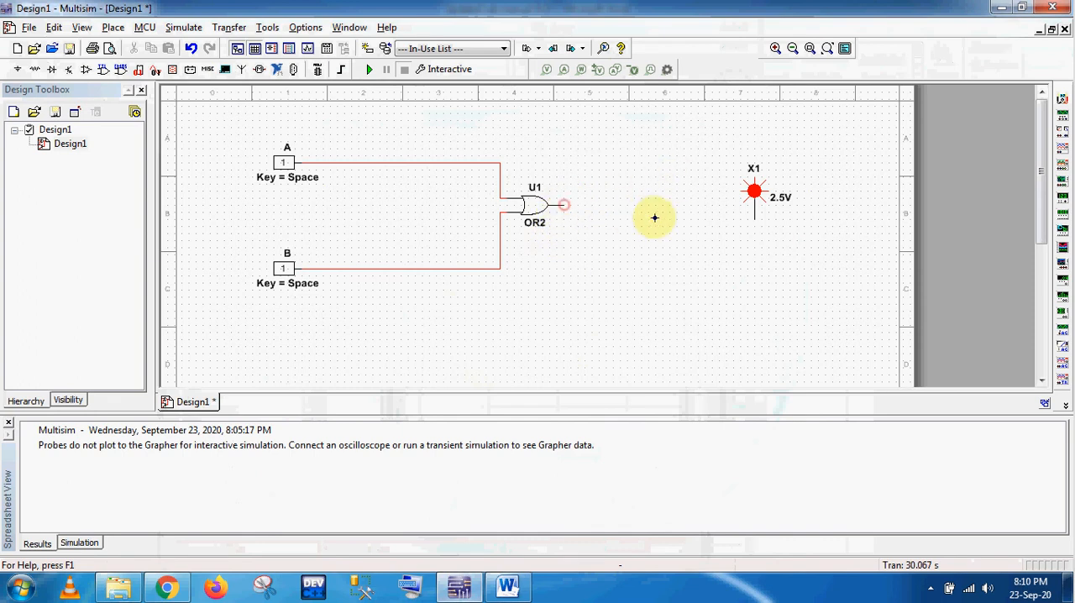
click(756, 213)
click(755, 218)
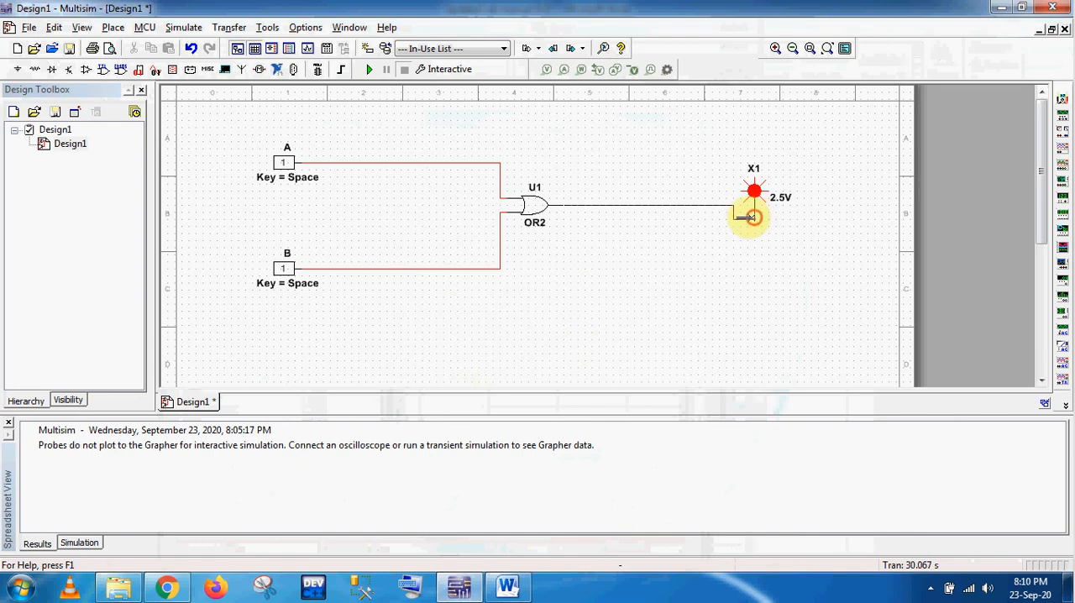
click(765, 181)
drag(763, 180, 791, 166)
click(703, 255)
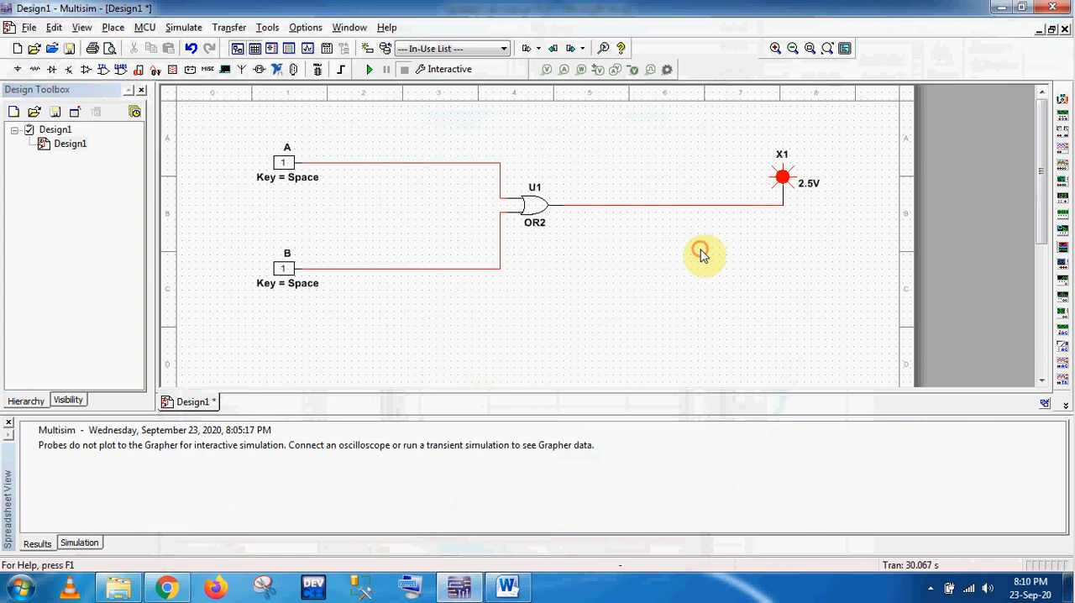
Step: Set inputs A and B to 0, check the OR truth table in Word, and start the interactive simulation in Multisim
click(284, 166)
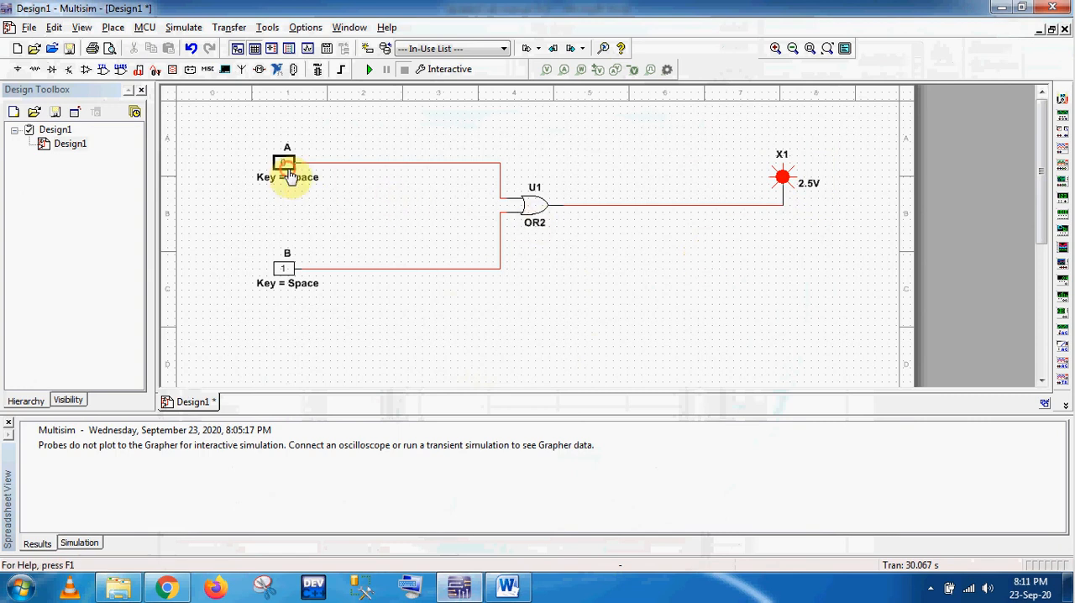
click(286, 269)
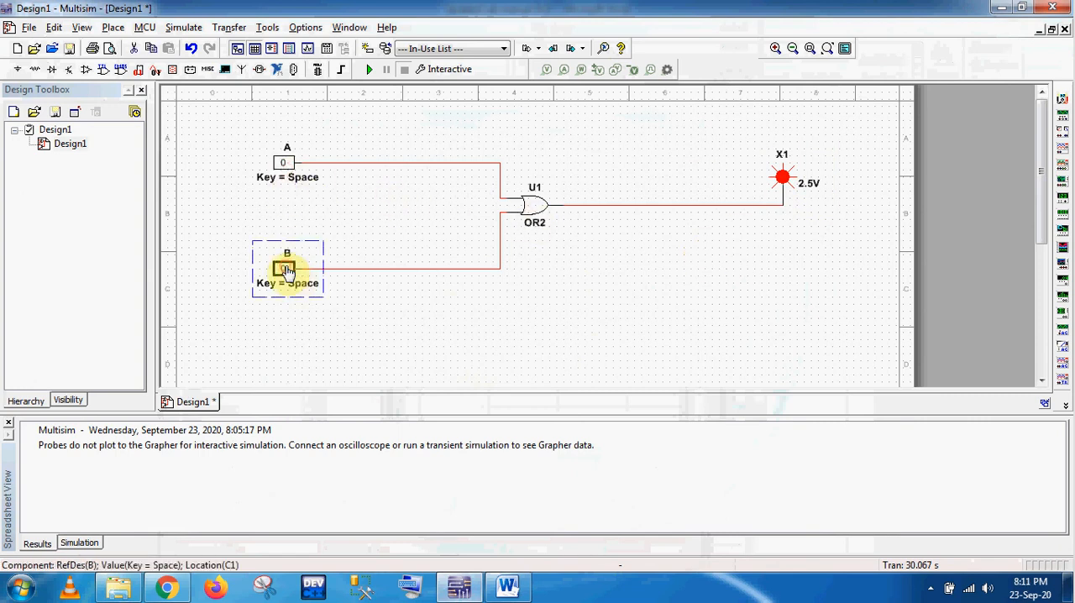
click(506, 588)
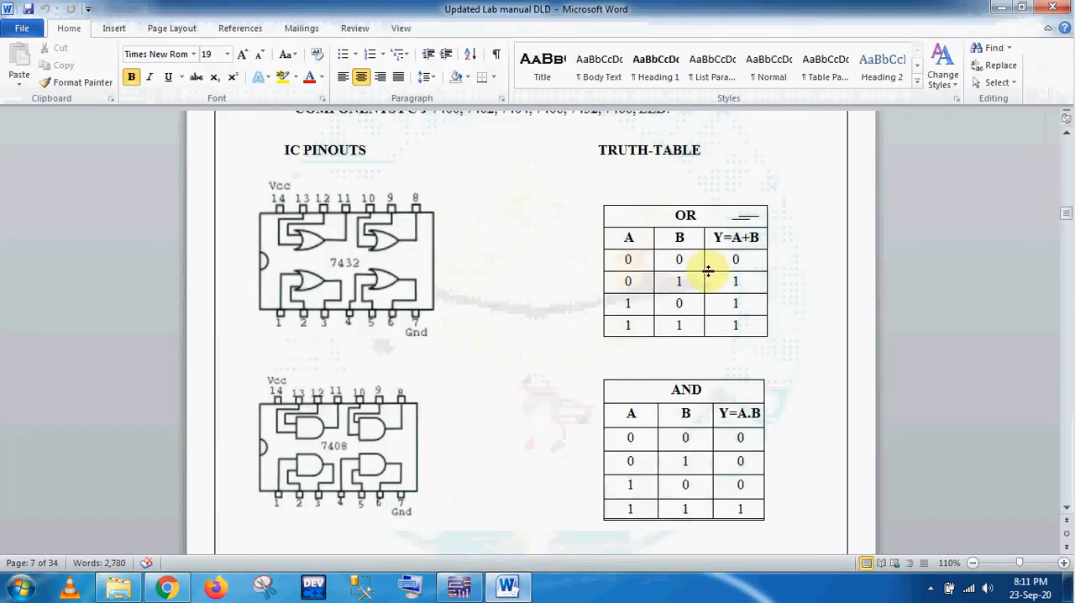
click(458, 588)
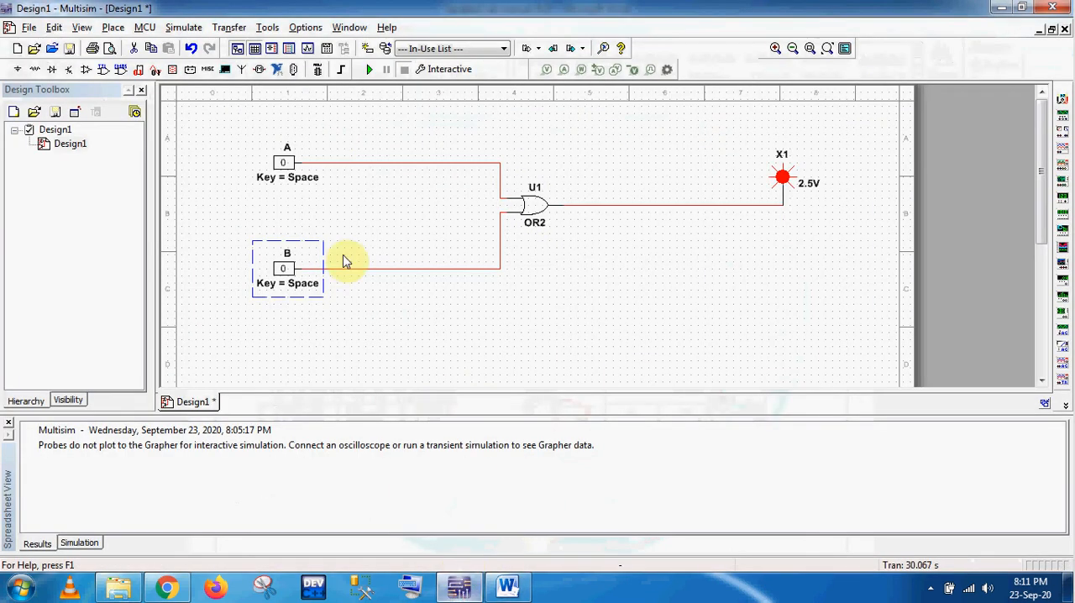
click(368, 71)
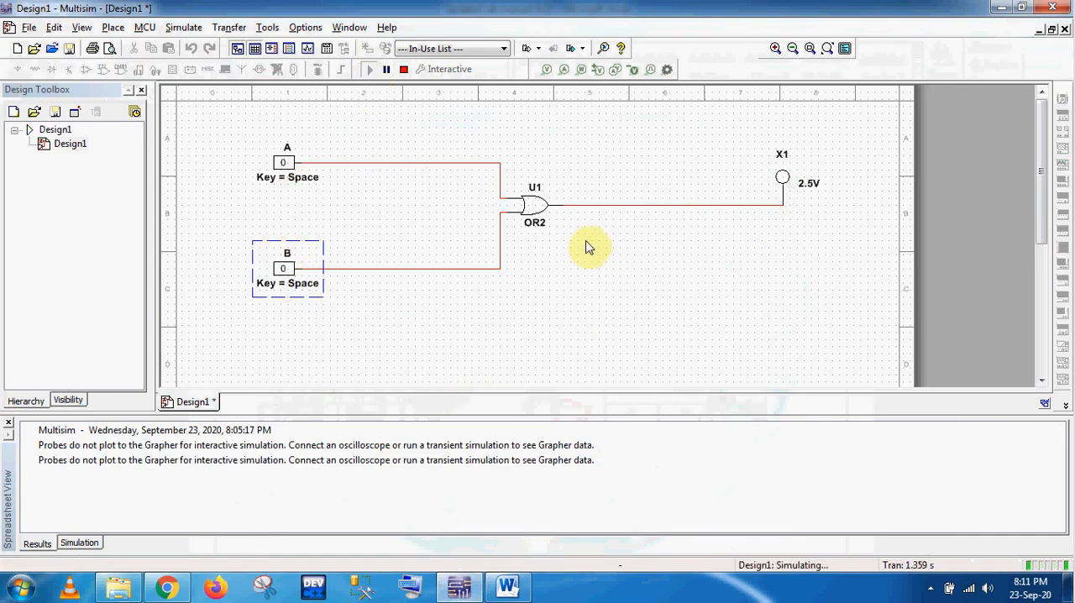
Step: Compare the probe output with the OR truth table in Word for A = 0, B = 0, then with B set to 1
click(507, 585)
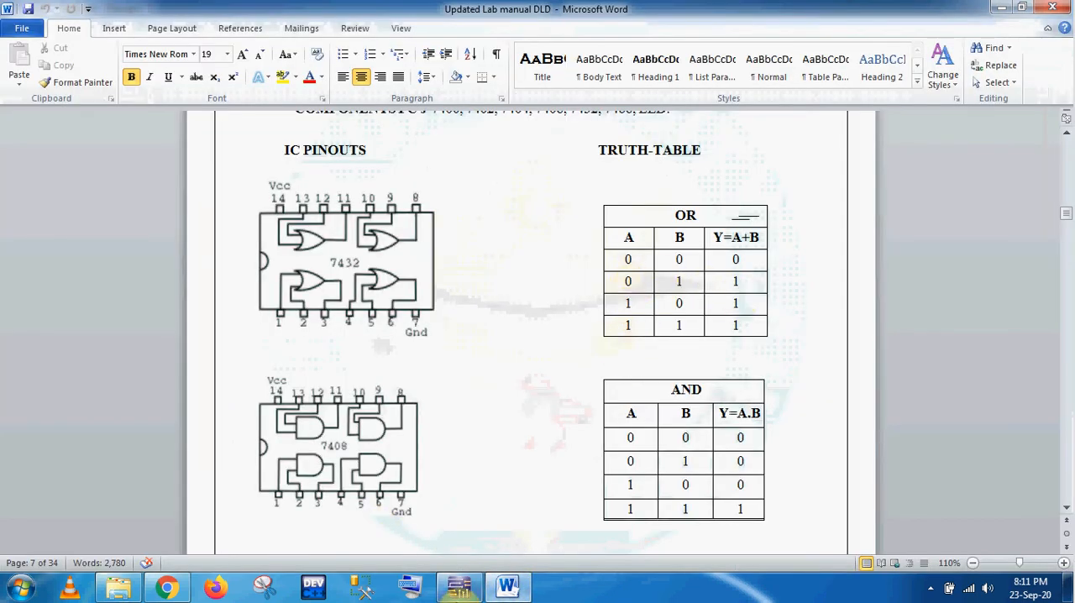
click(458, 585)
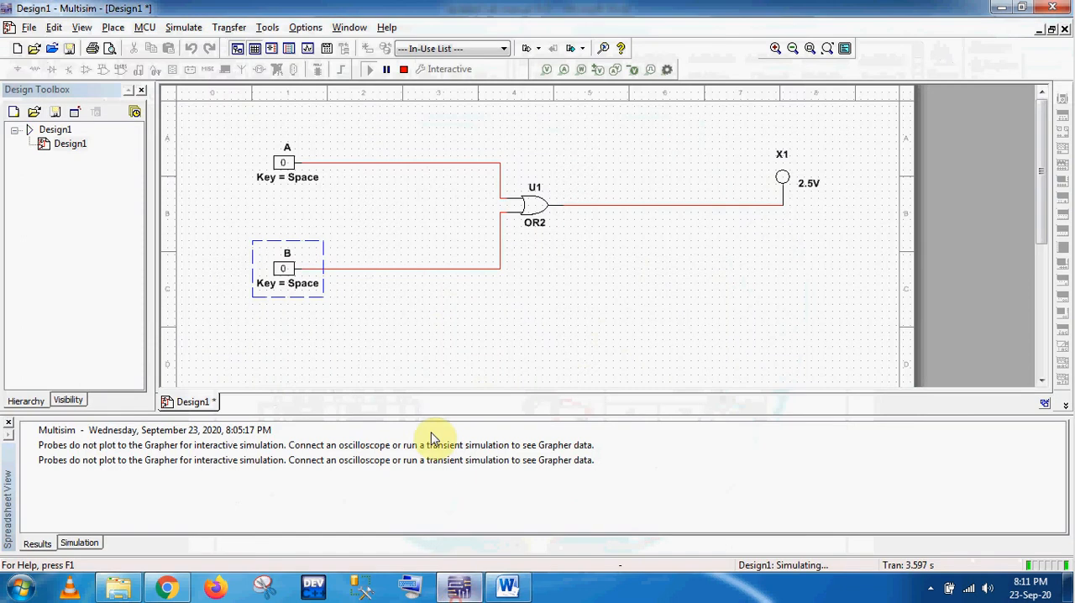
click(284, 269)
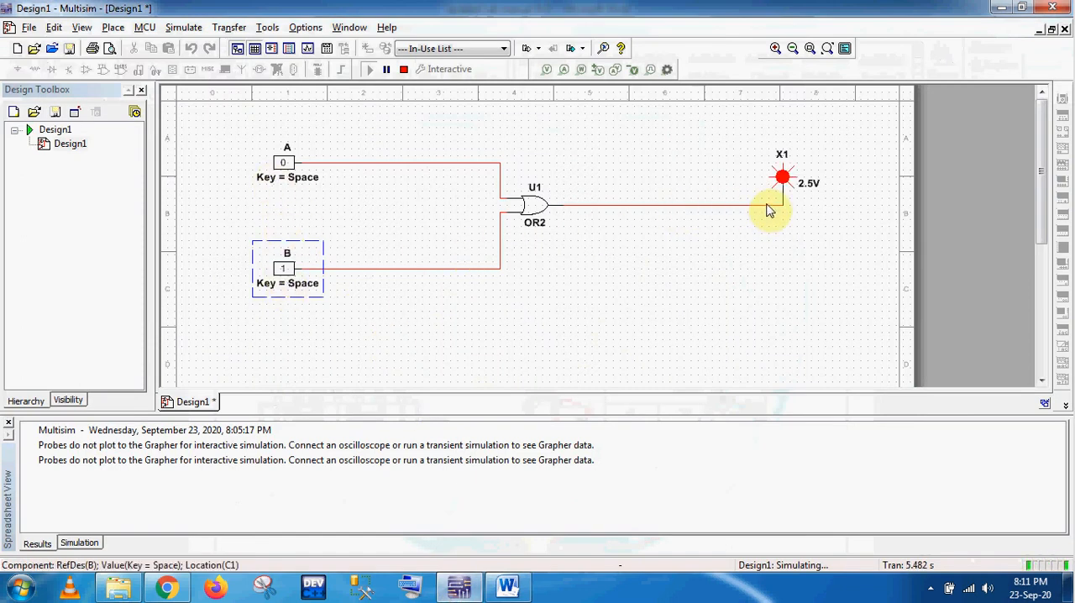
click(507, 586)
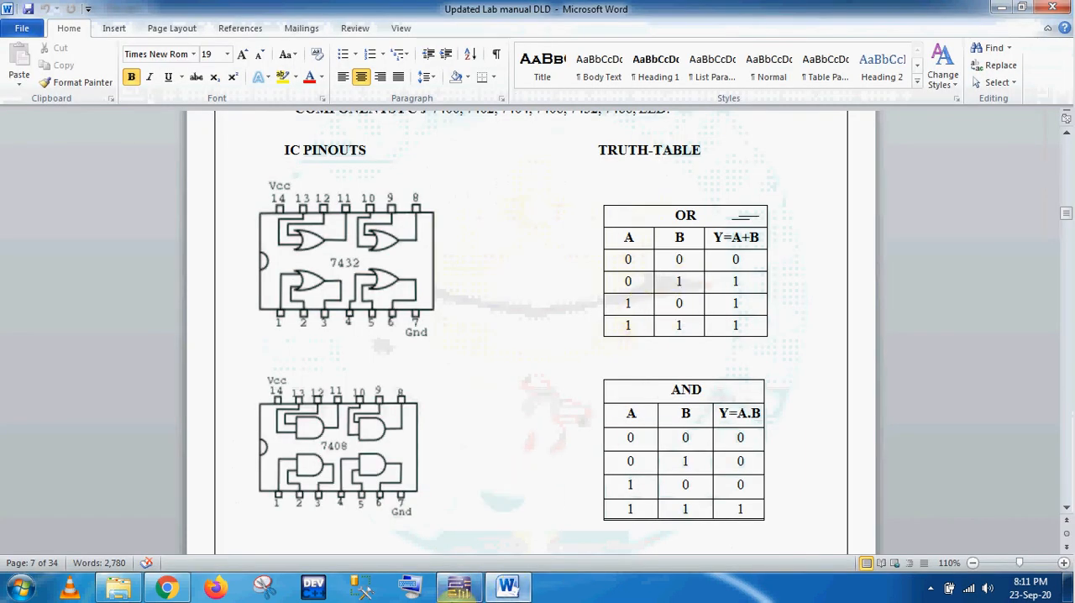
click(460, 593)
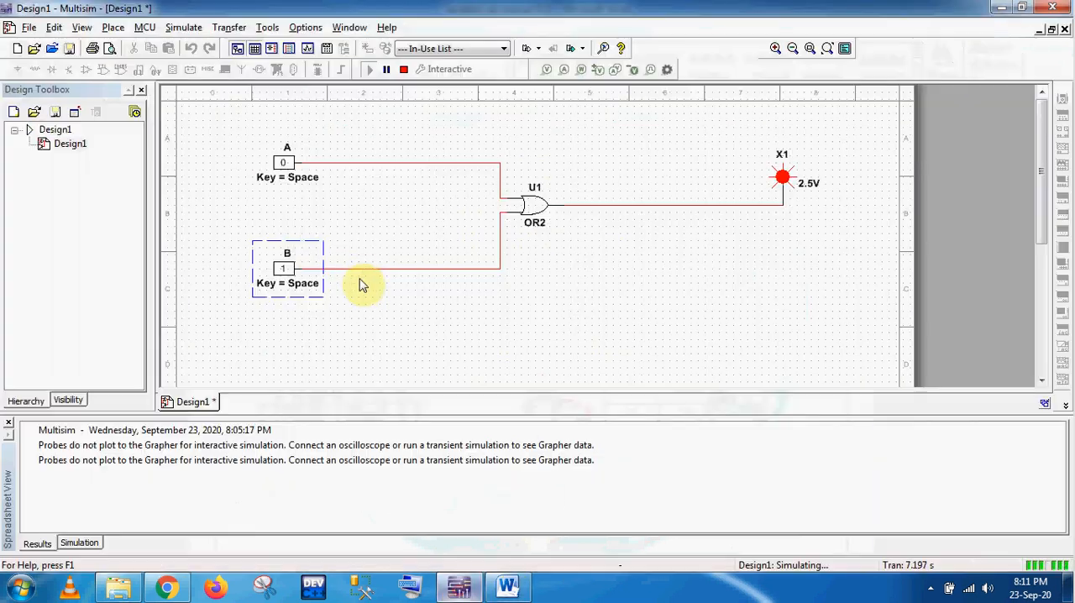
Step: Set B to 0 and A to 1 in the running simulation and compare the probe output with the OR truth table in Word
click(283, 271)
click(283, 163)
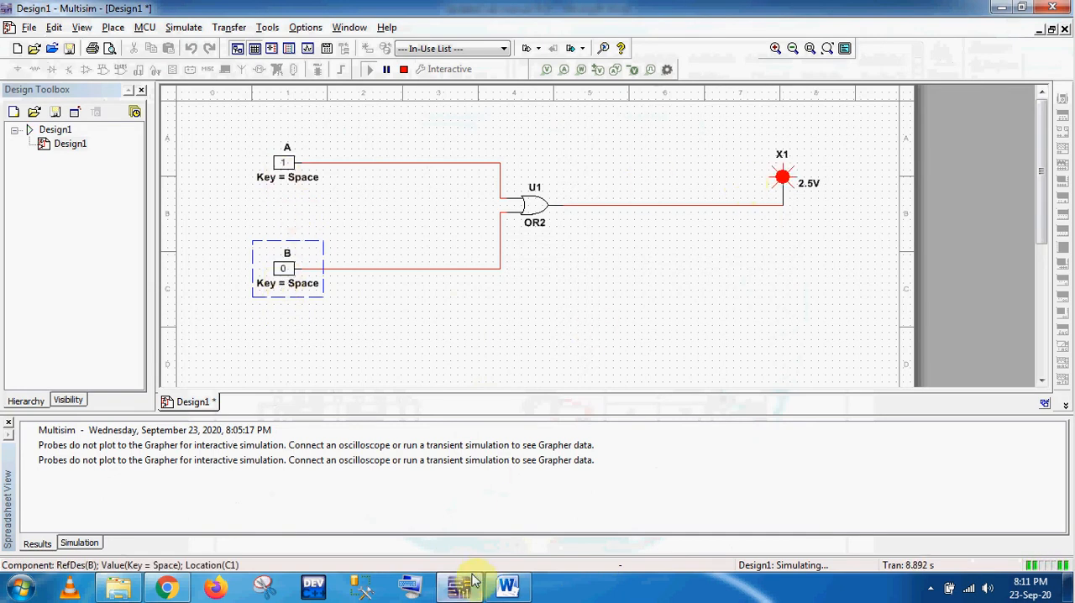
click(504, 583)
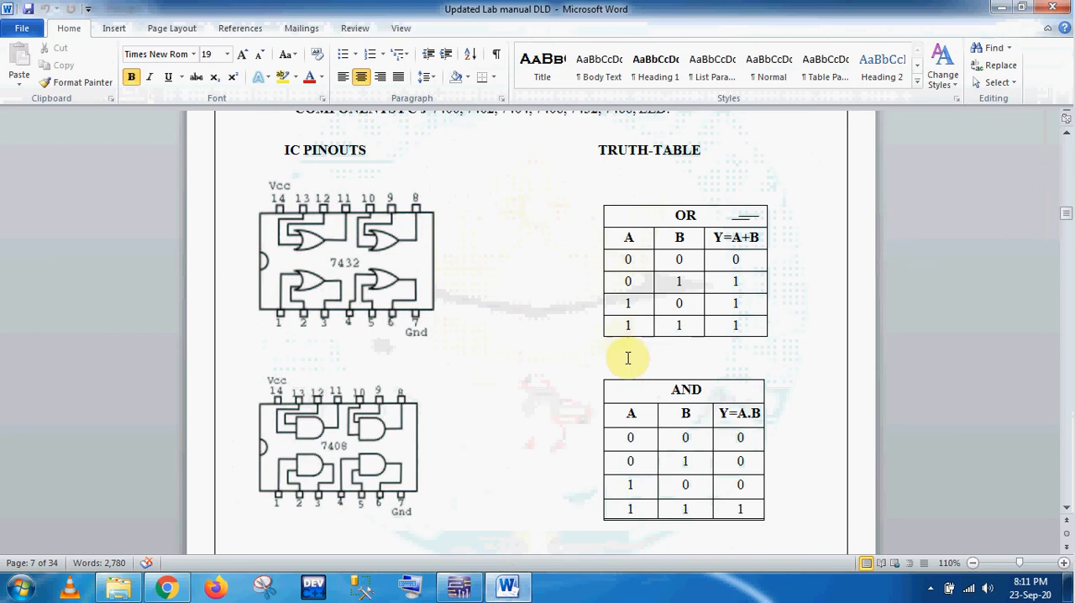
click(458, 586)
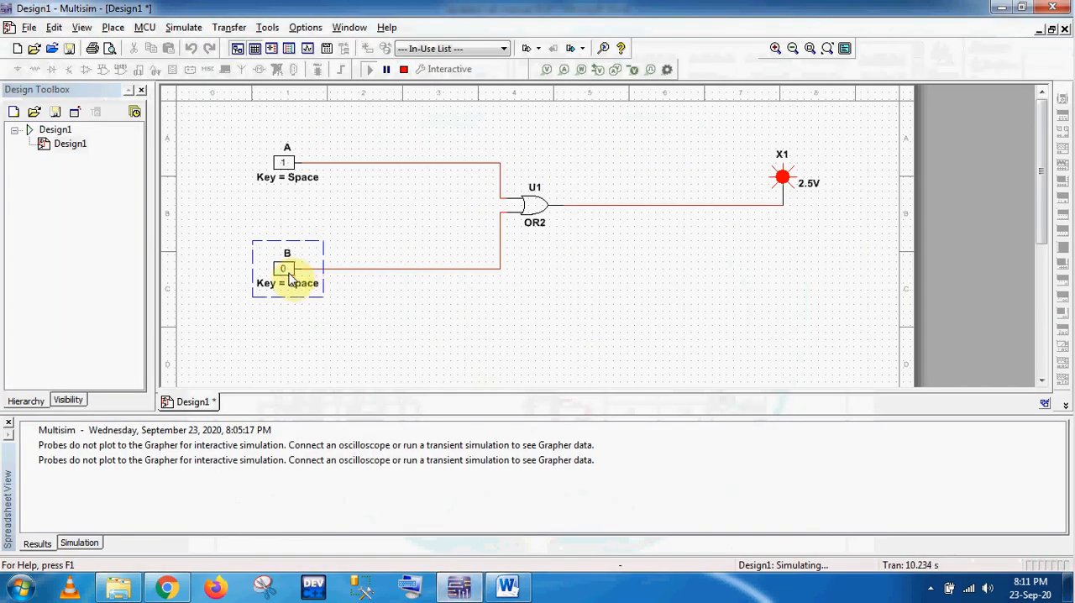
Step: Set B to 1 with A at 1 and check the probe output against the last OR truth table row in Word
click(286, 273)
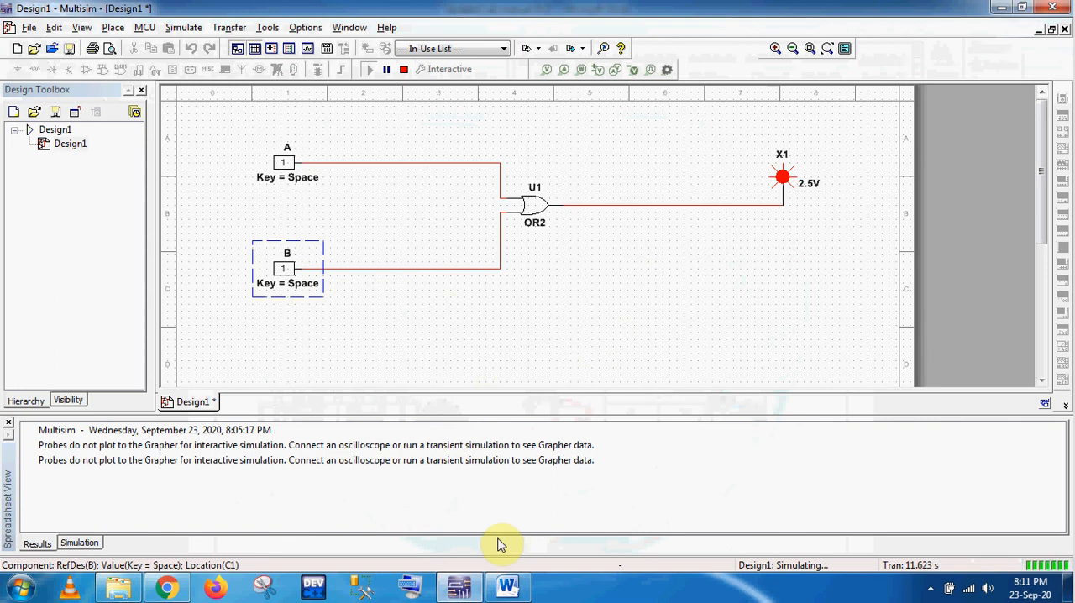
click(509, 592)
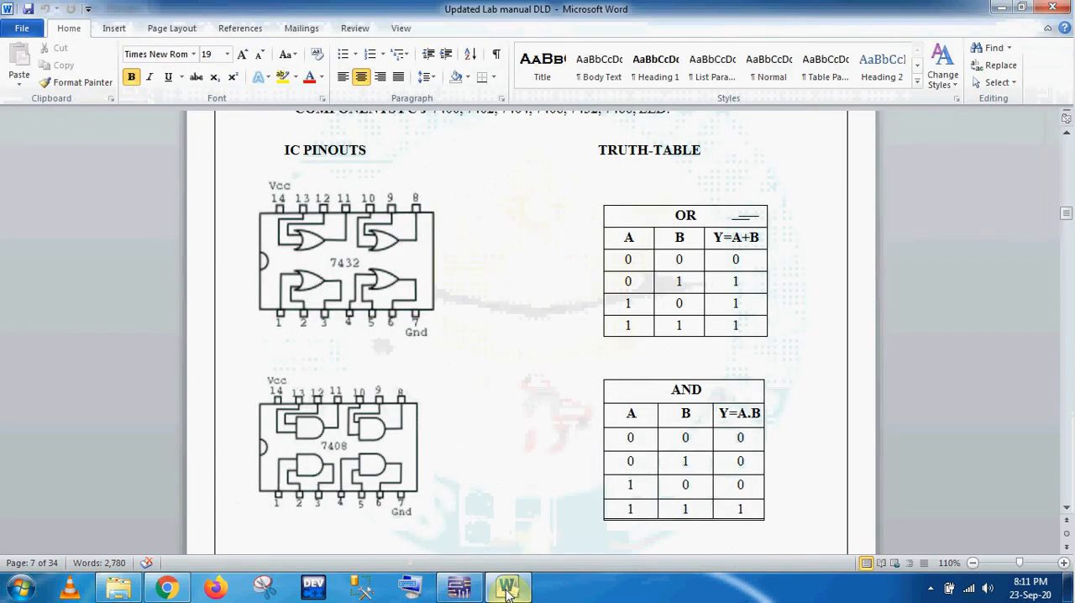
click(508, 592)
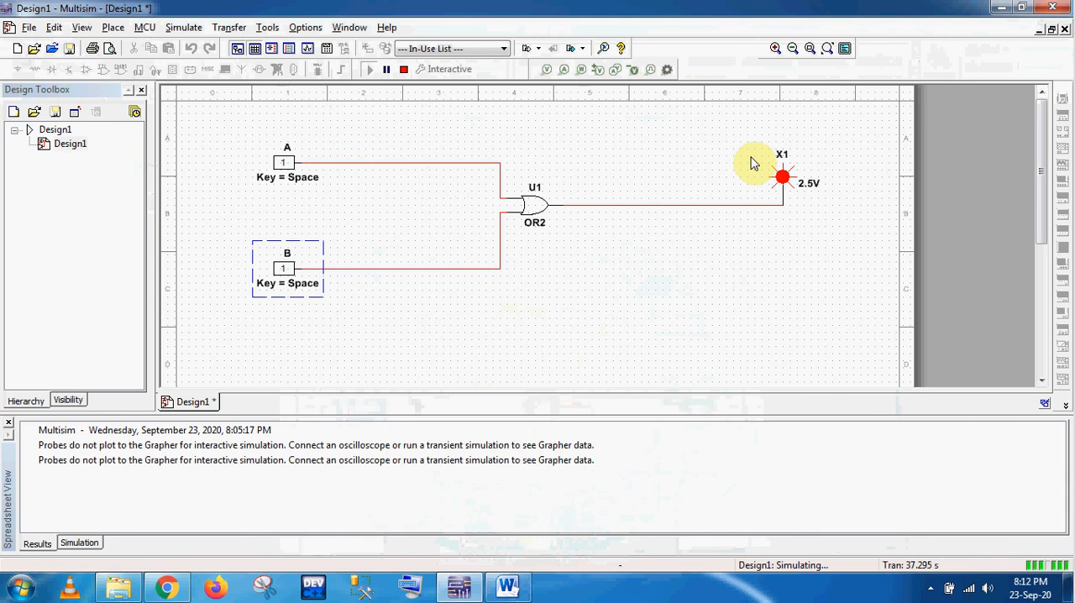
Step: Stop the OR gate simulation in Multisim and save the design to the Desktop as Practice 1
click(404, 71)
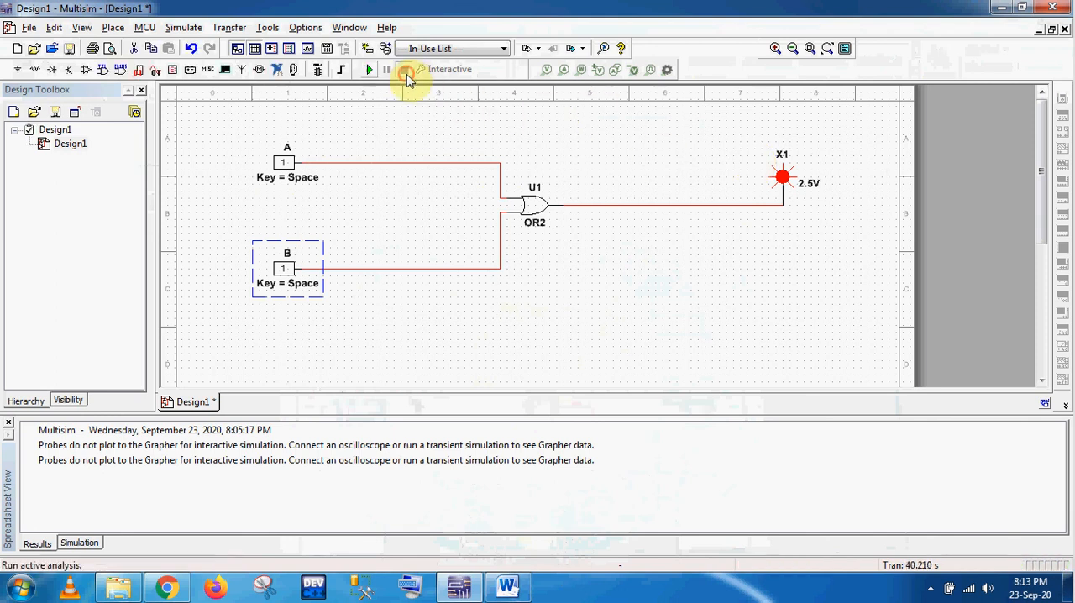
click(70, 48)
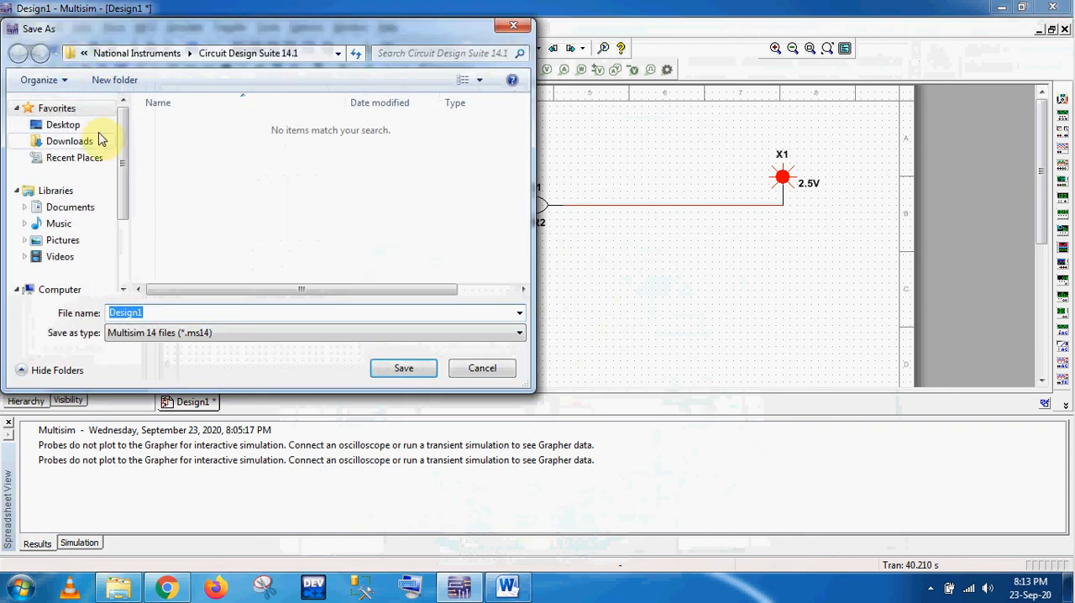
click(102, 124)
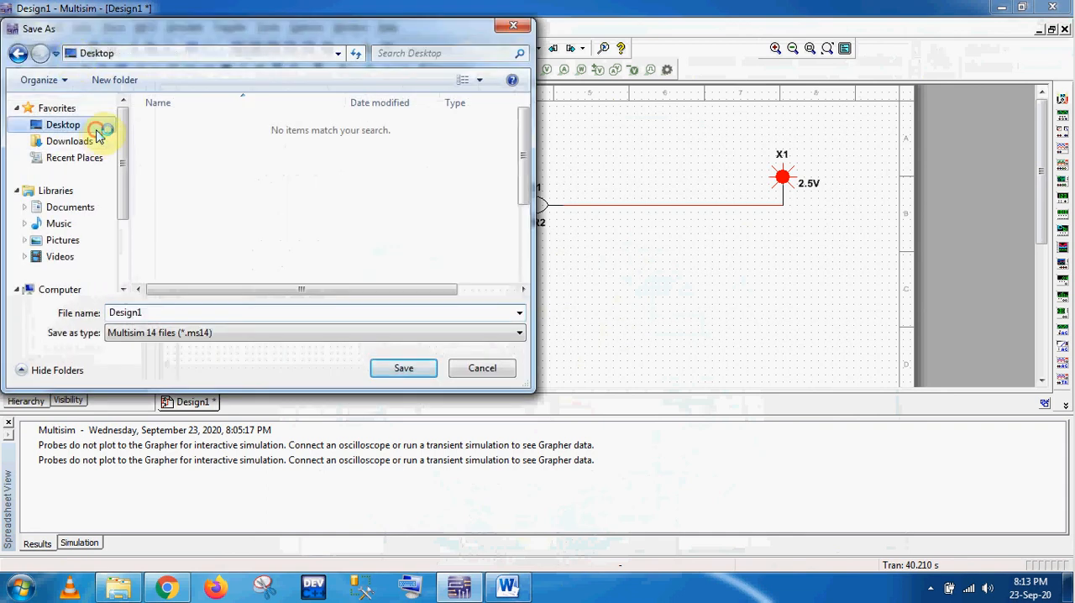
click(170, 312)
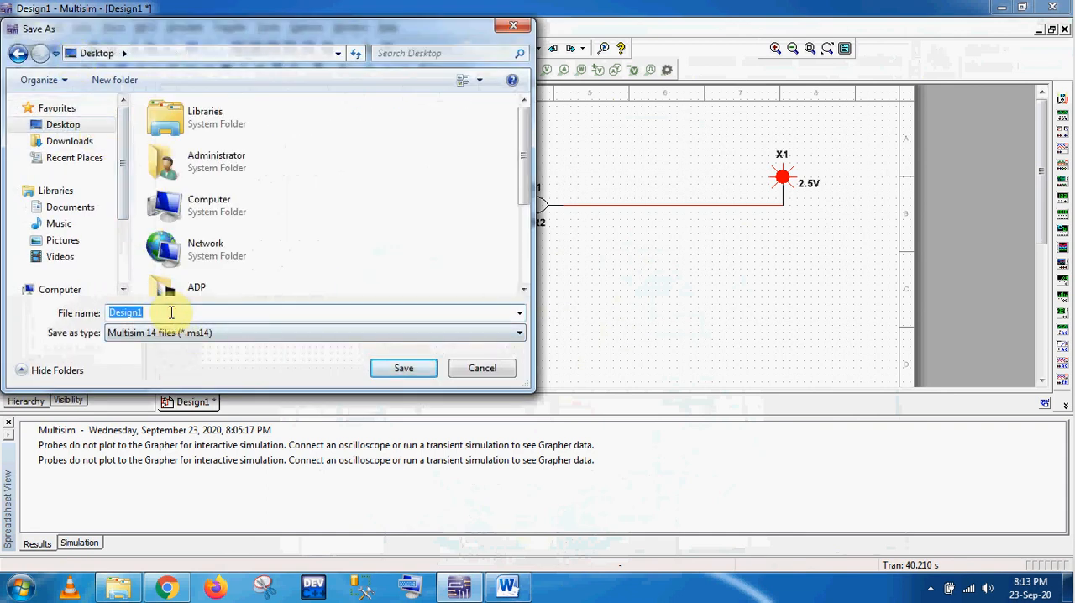
text(P)
key(BackSpace)
text(Practice)
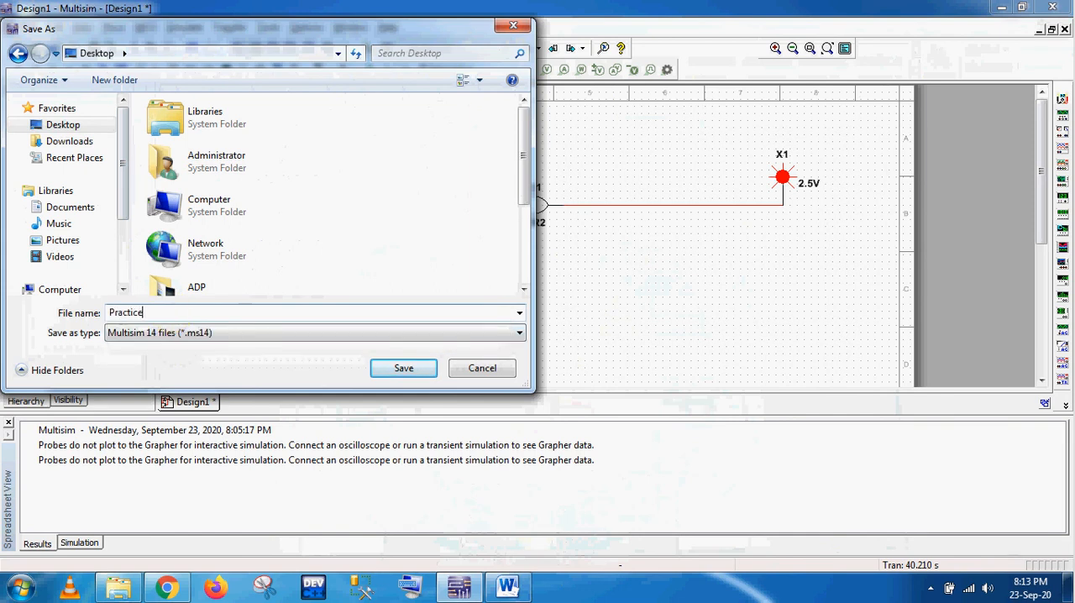
text( 1)
click(392, 368)
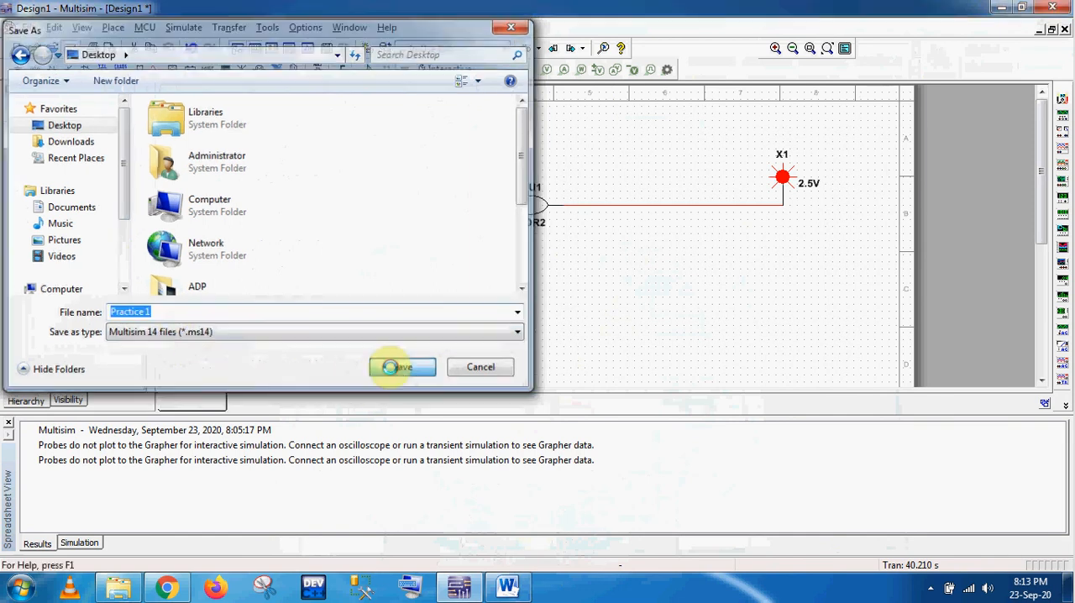
Step: Close Multisim and select the saved Practice 1 file on the desktop
click(1053, 8)
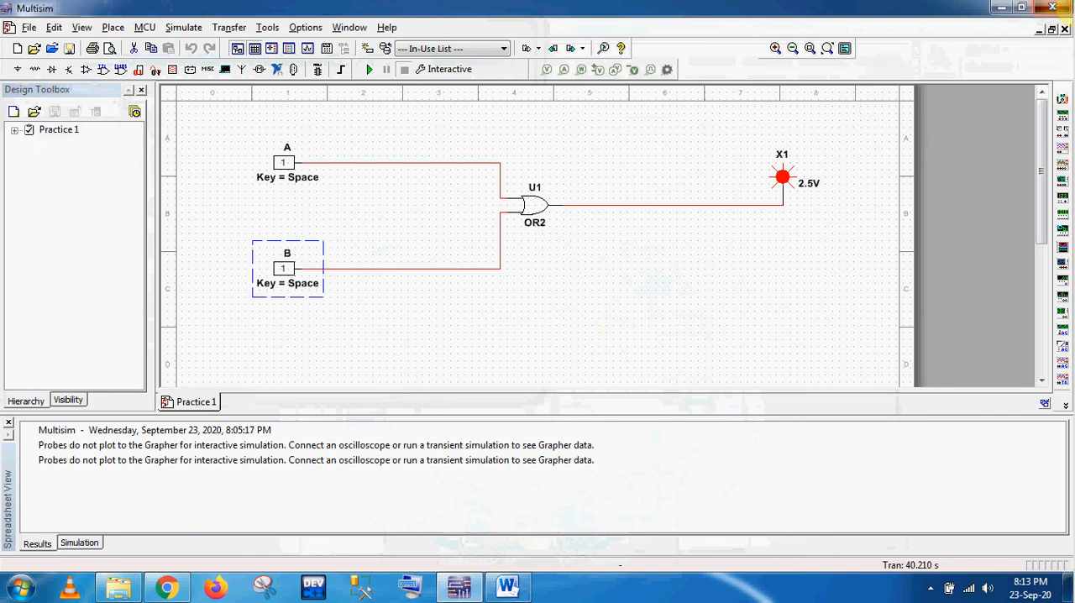
click(1052, 6)
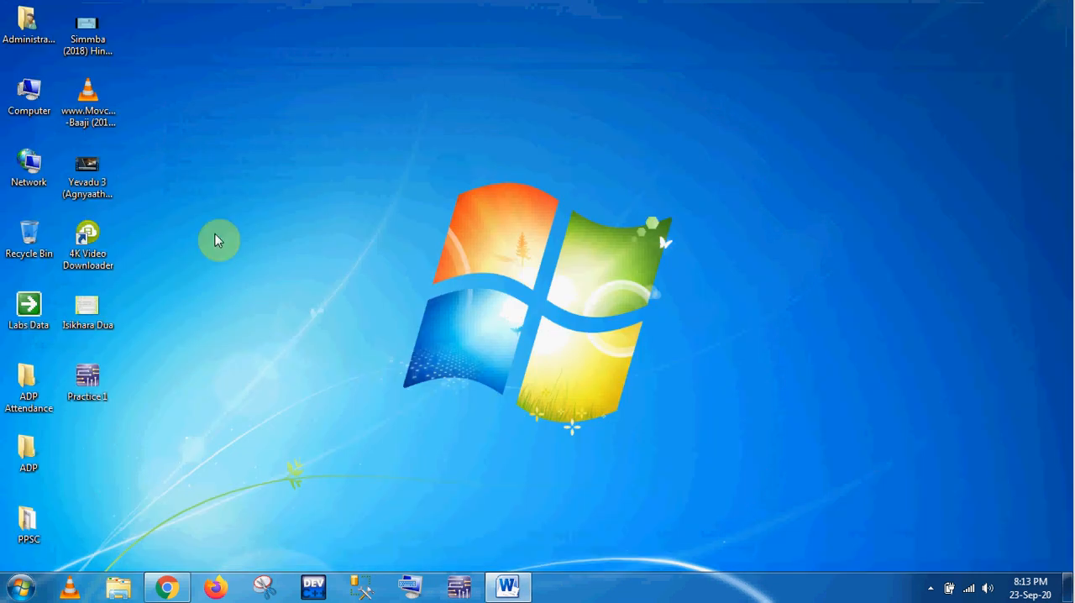
click(85, 391)
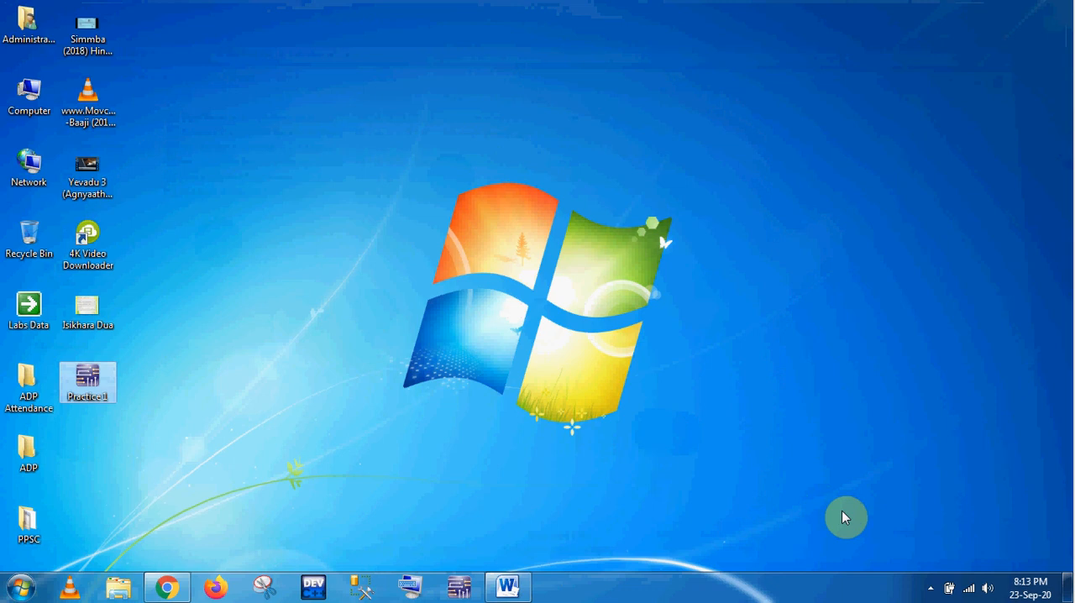
click(930, 590)
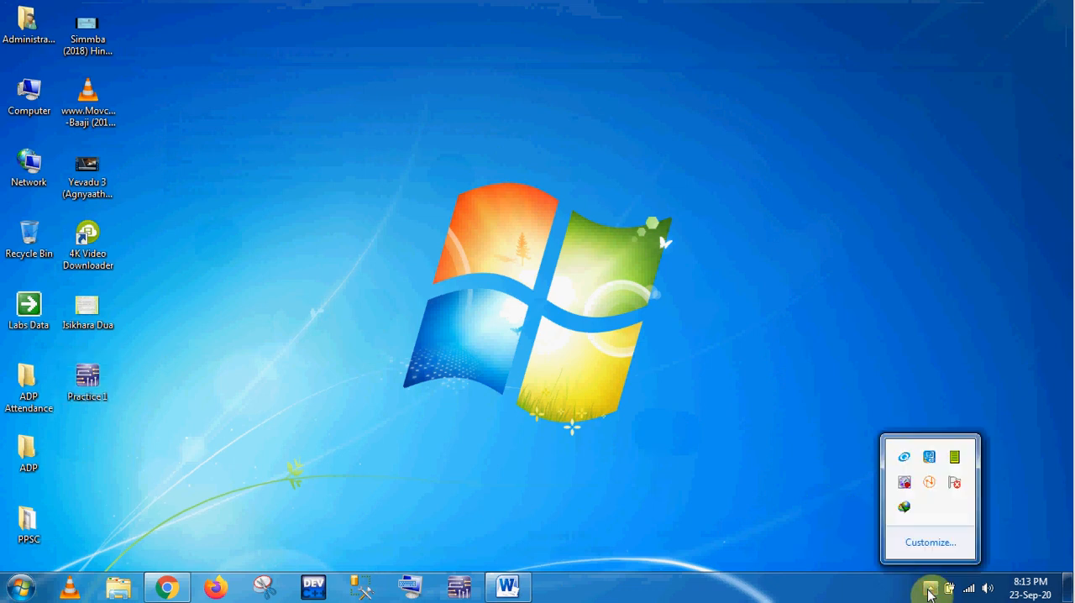
click(905, 484)
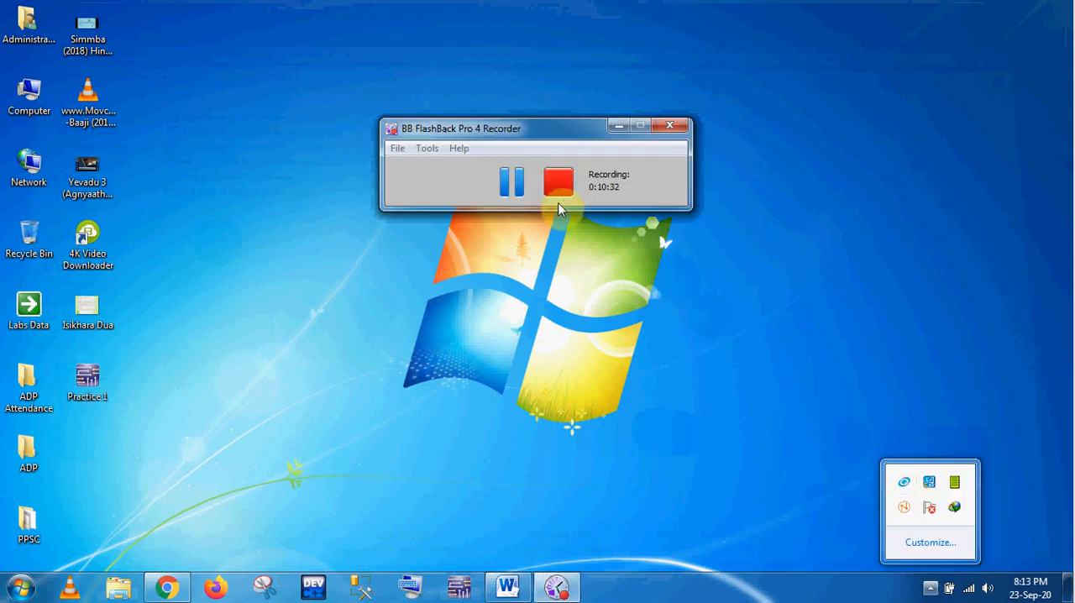